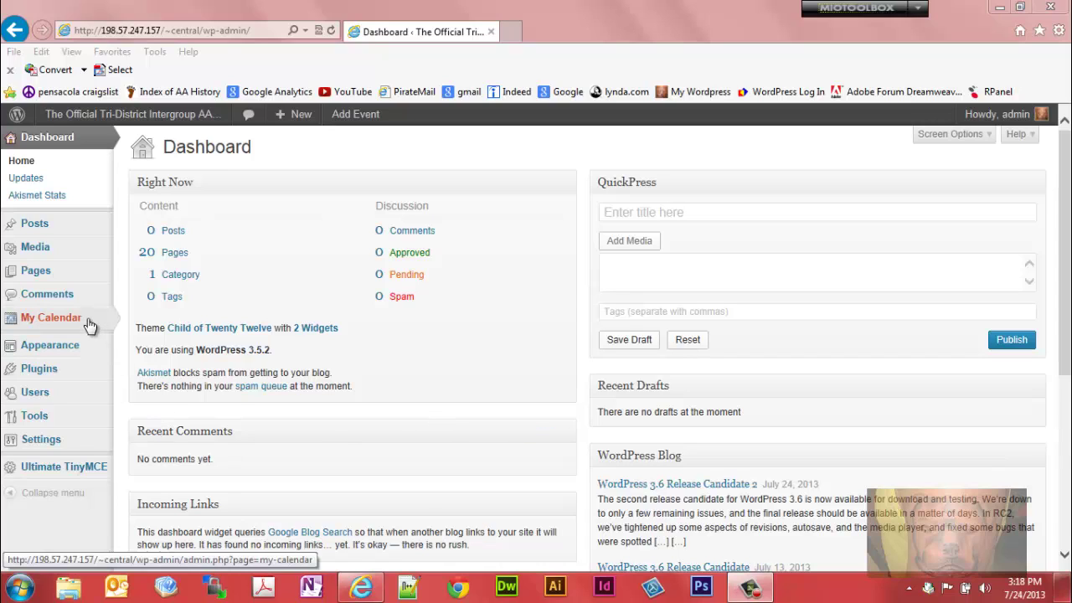
- Go to Manage Locations and name the new location 'Joe's Bar and Grill'
{"action": "mouse_move", "coordinate": [88, 320]}
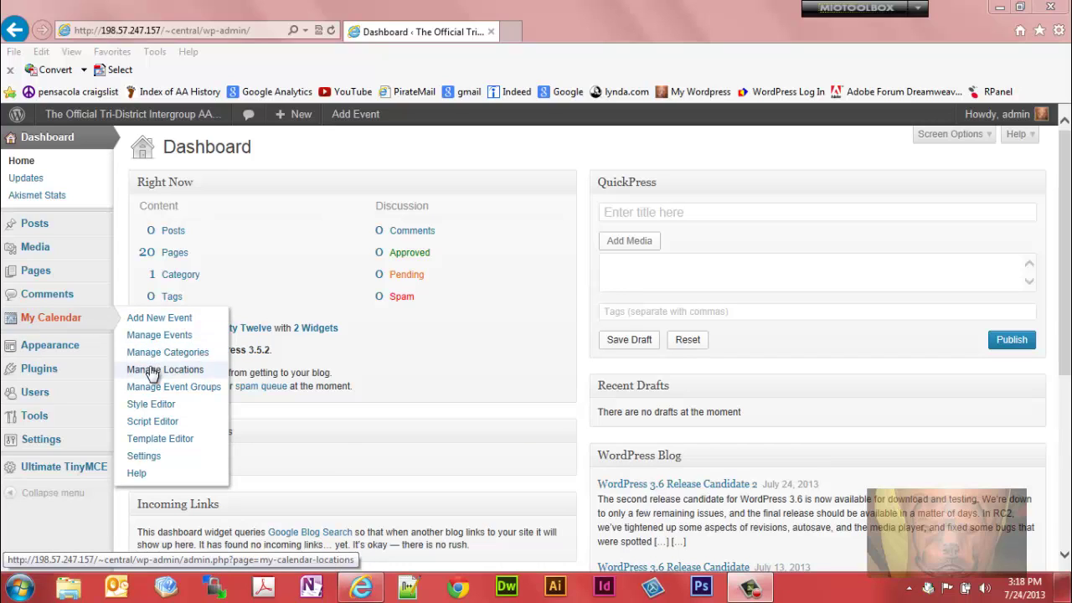
{"action": "left_click", "coordinate": [154, 371]}
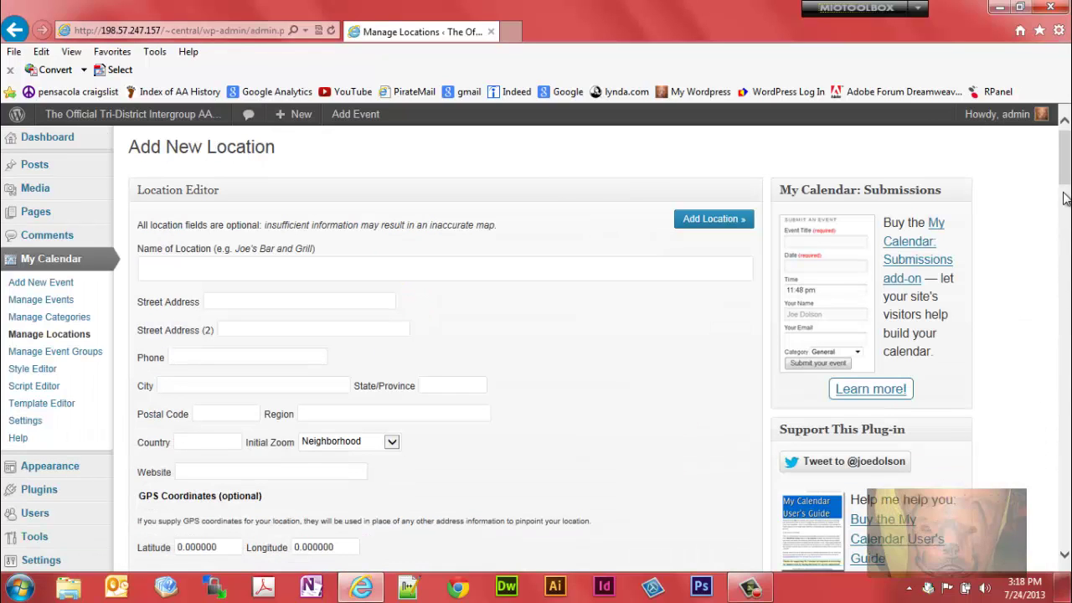
{"action": "left_click", "coordinate": [388, 276]}
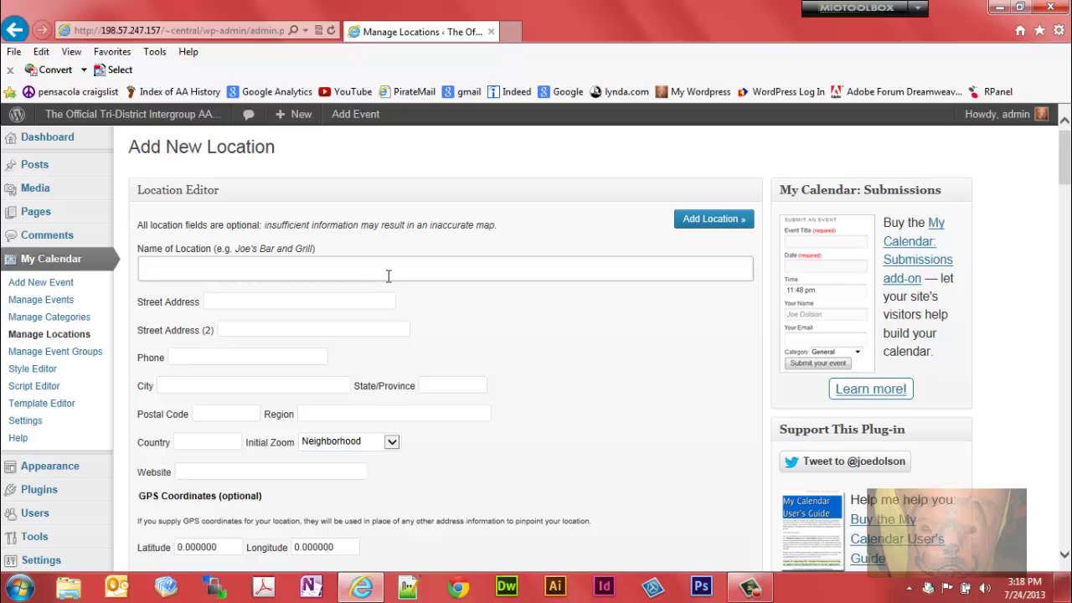
{"action": "type", "text": "N"}
{"action": "key", "text": "BackSpace"}
{"action": "type", "text": "Joe's Bar and Grill"}
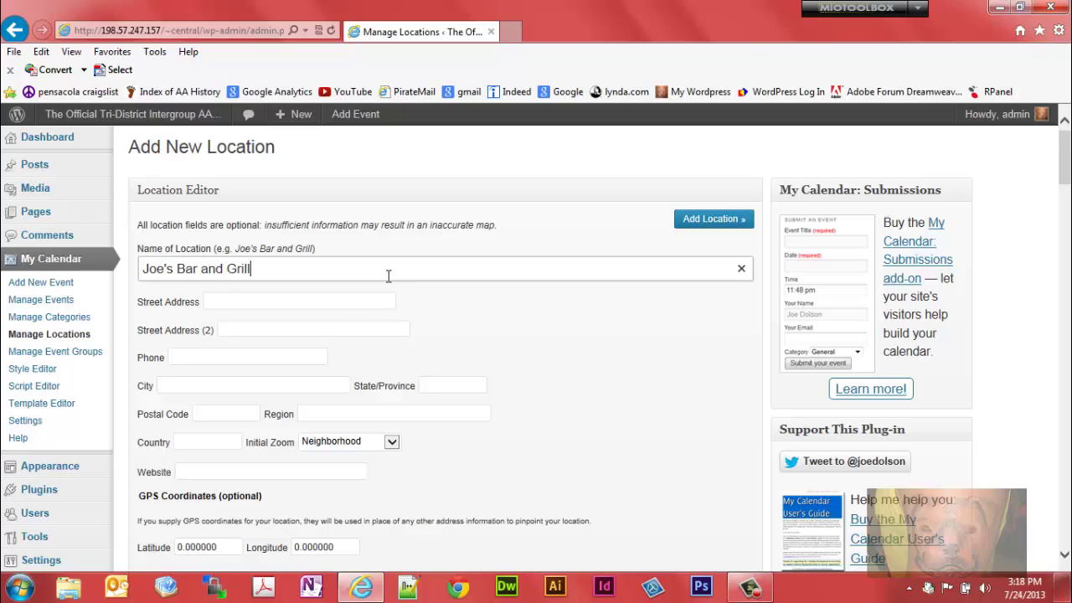
{"action": "left_click", "coordinate": [316, 302]}
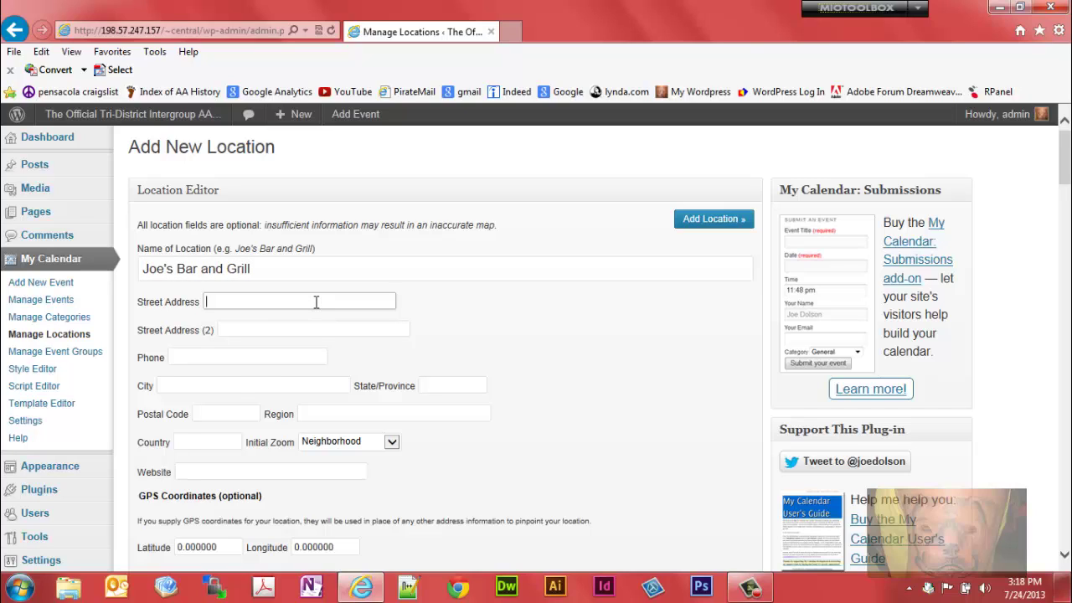
{"action": "type", "text": "6111 Enterprise Dr."}
{"action": "left_click", "coordinate": [208, 384]}
{"action": "type", "text": "Pensacola"}
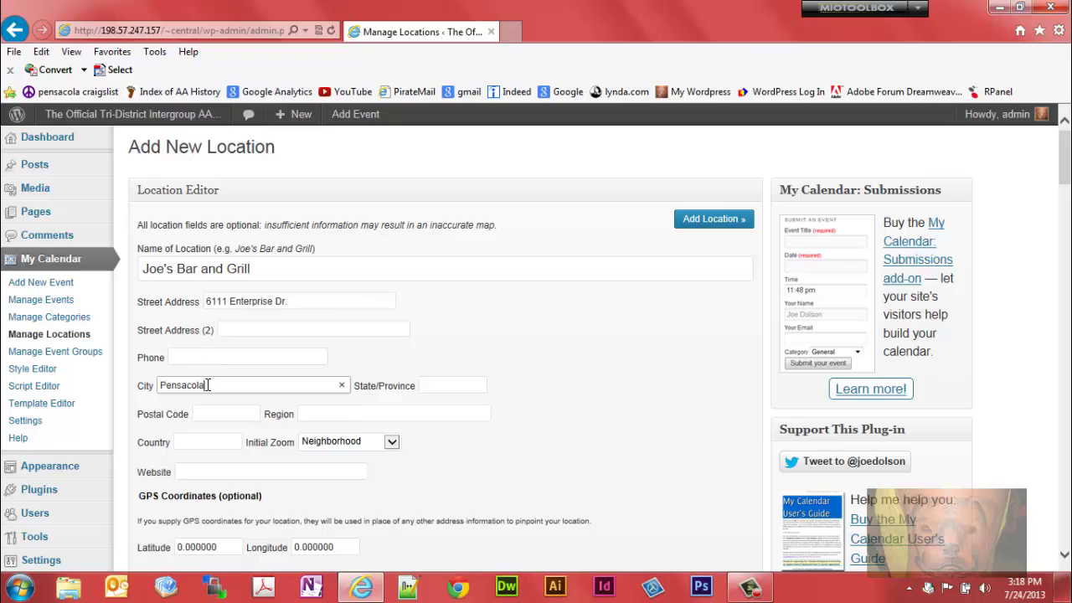
{"action": "left_click", "coordinate": [438, 385]}
{"action": "type", "text": "F"}
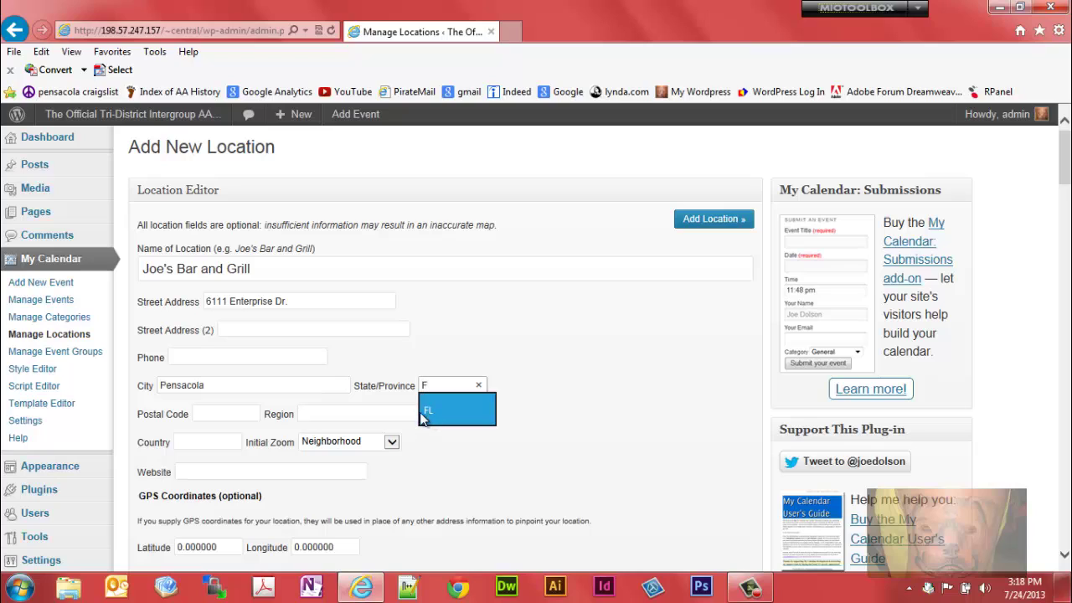
{"action": "left_click", "coordinate": [420, 413]}
{"action": "left_click", "coordinate": [213, 415]}
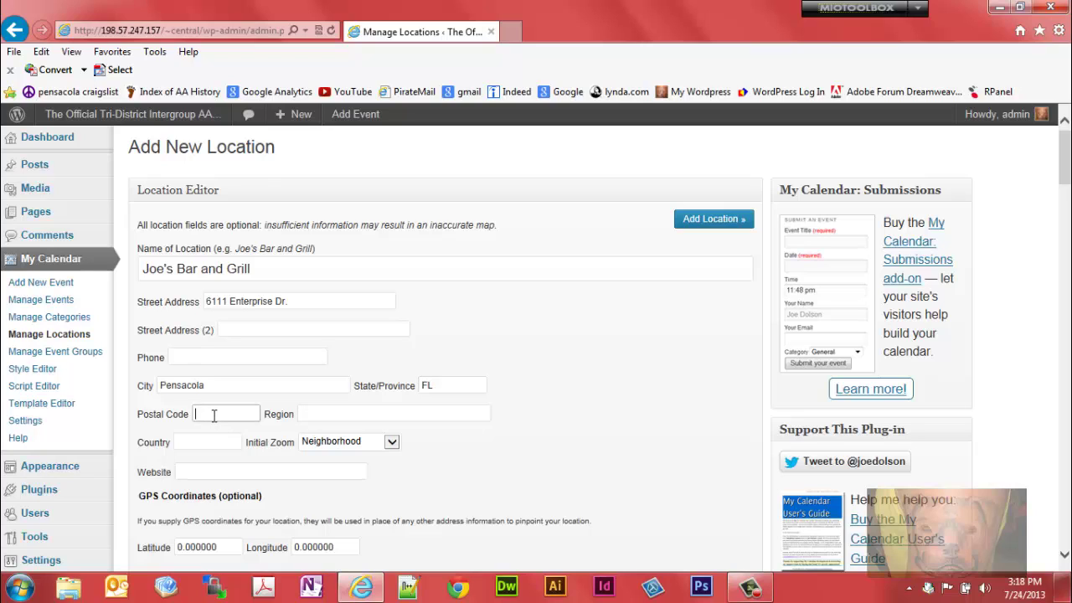
{"action": "type", "text": "32505"}
- Open the public site in a new tab and go to Districts Info > District 13 Groups
{"action": "right_click", "coordinate": [125, 115]}
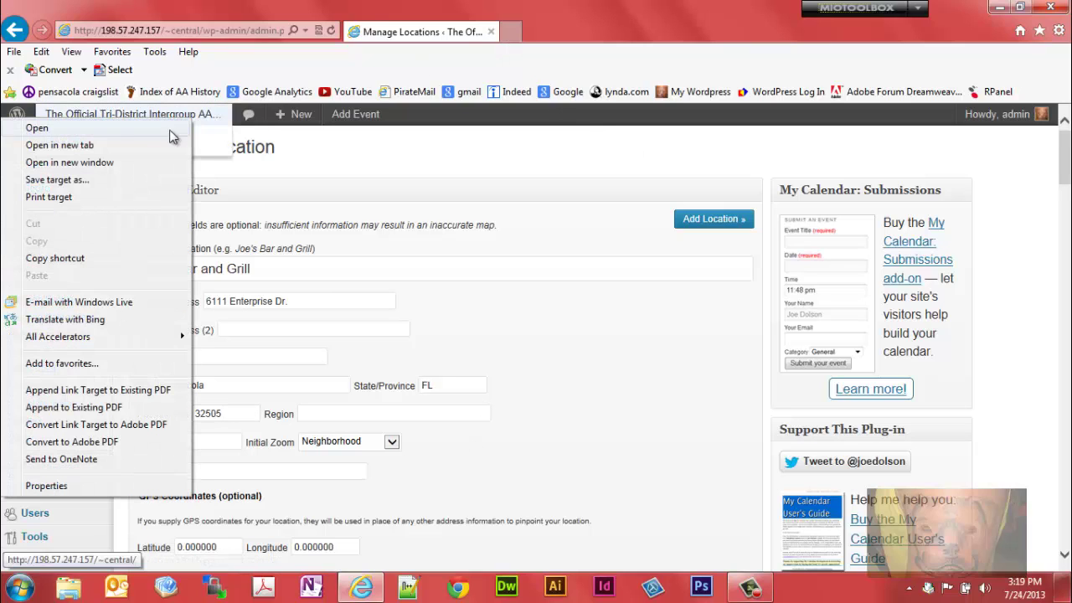
{"action": "left_click", "coordinate": [142, 148]}
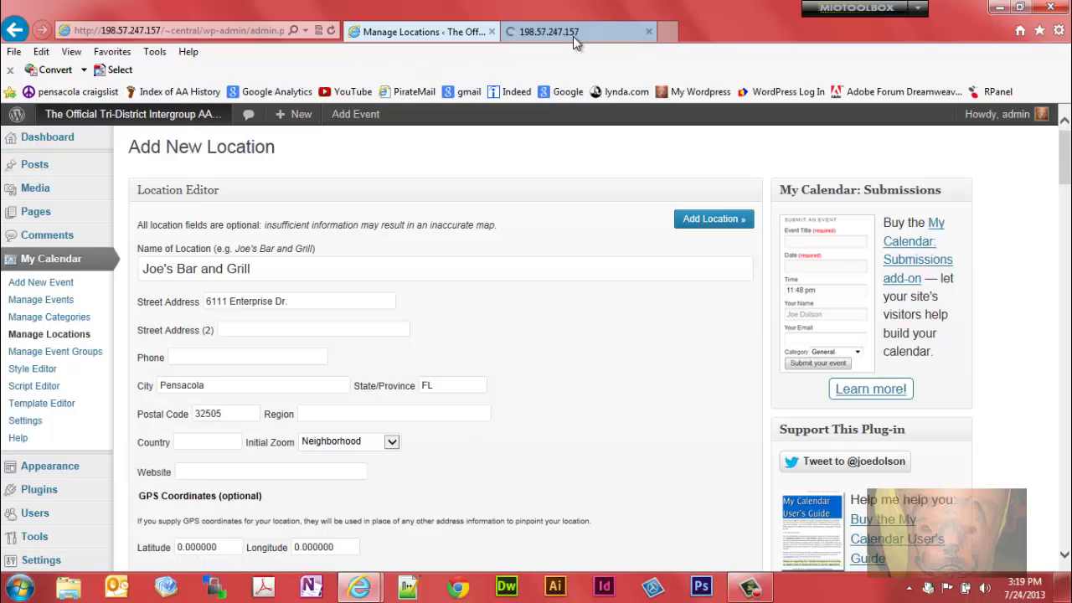
{"action": "left_click", "coordinate": [575, 34]}
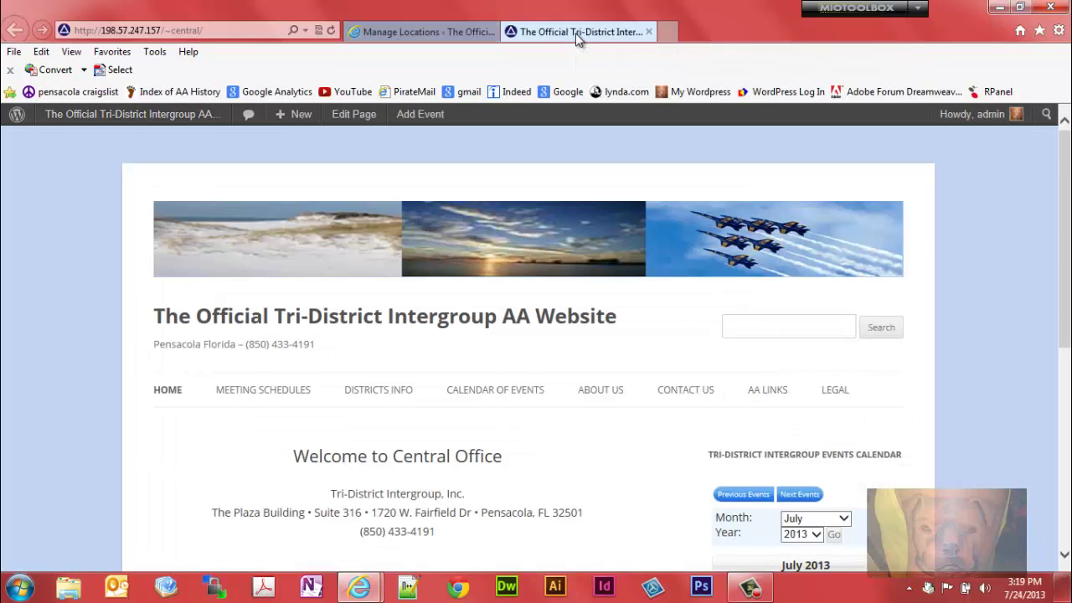
{"action": "mouse_move", "coordinate": [287, 383]}
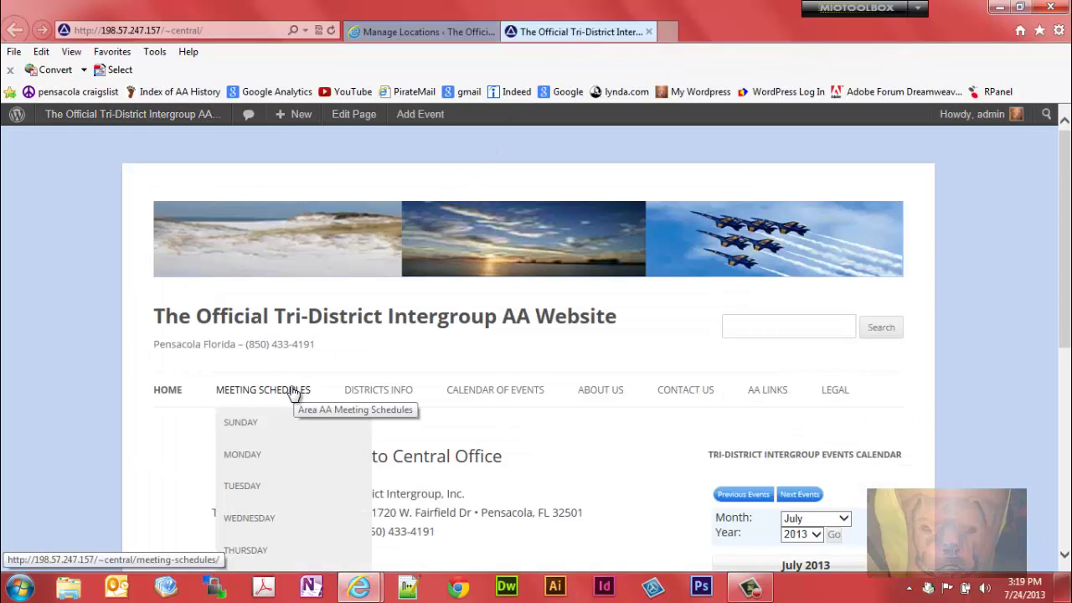
{"action": "mouse_move", "coordinate": [488, 387]}
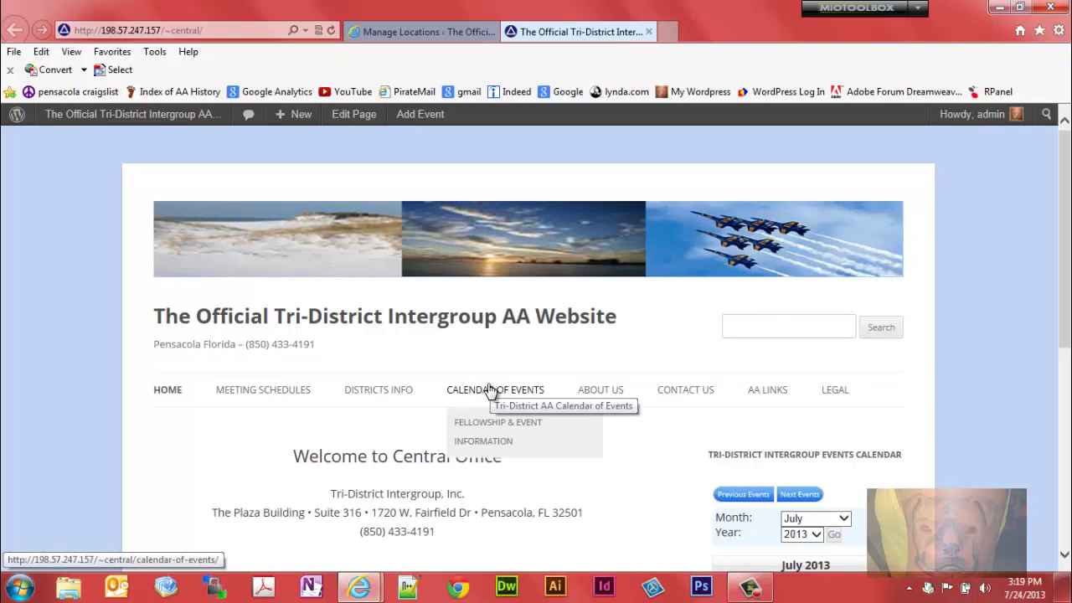
{"action": "mouse_move", "coordinate": [383, 387]}
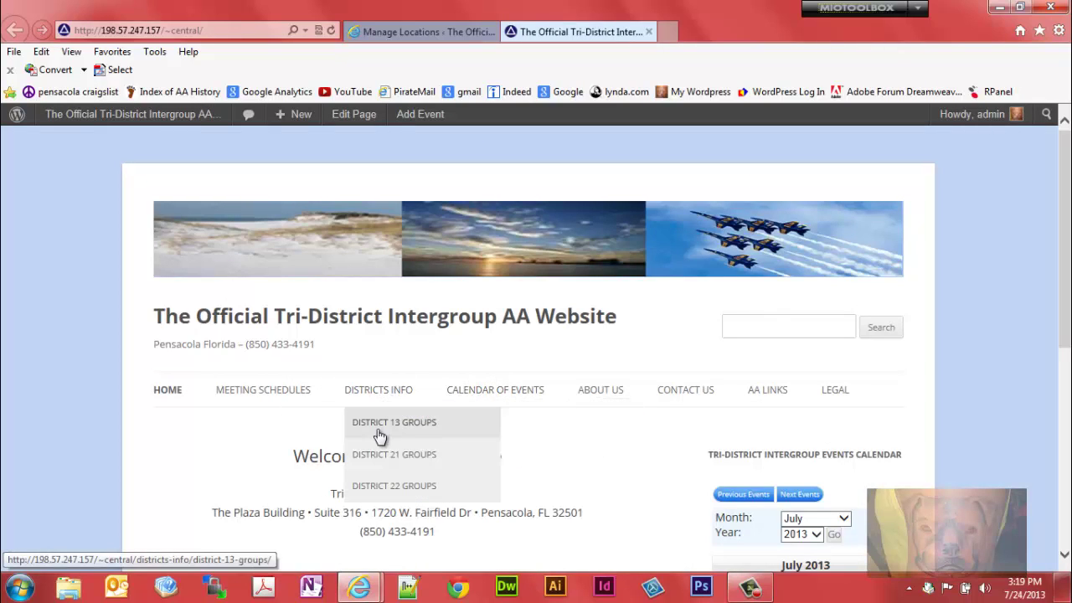
{"action": "left_click", "coordinate": [381, 429]}
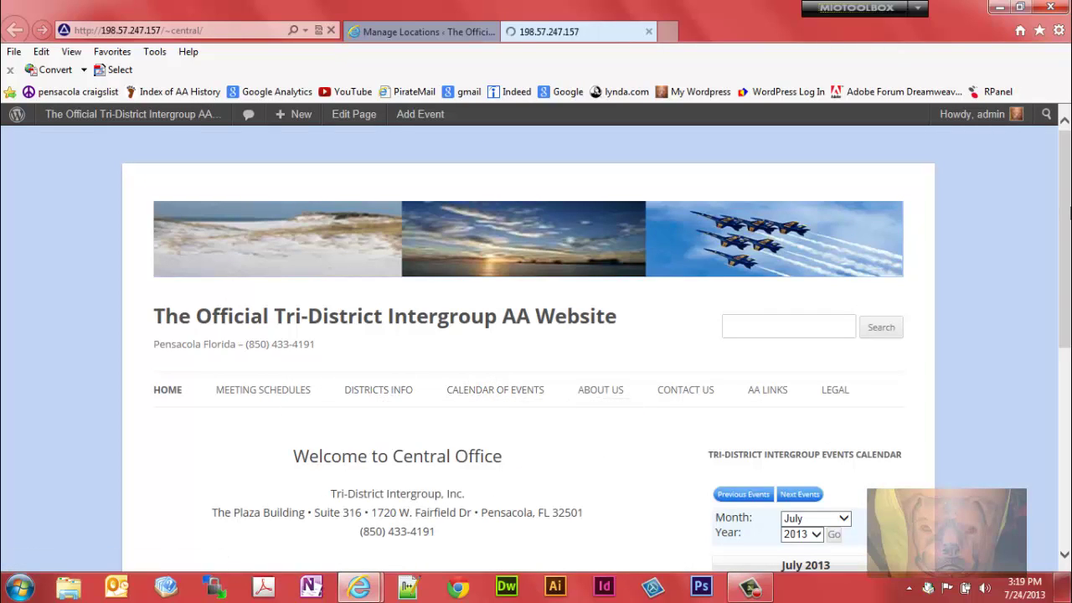
- Look over the District 13 Groups page, then return to the location form tab
{"action": "scroll", "coordinate": [1065, 186], "scroll_direction": "down", "scroll_amount": 3}
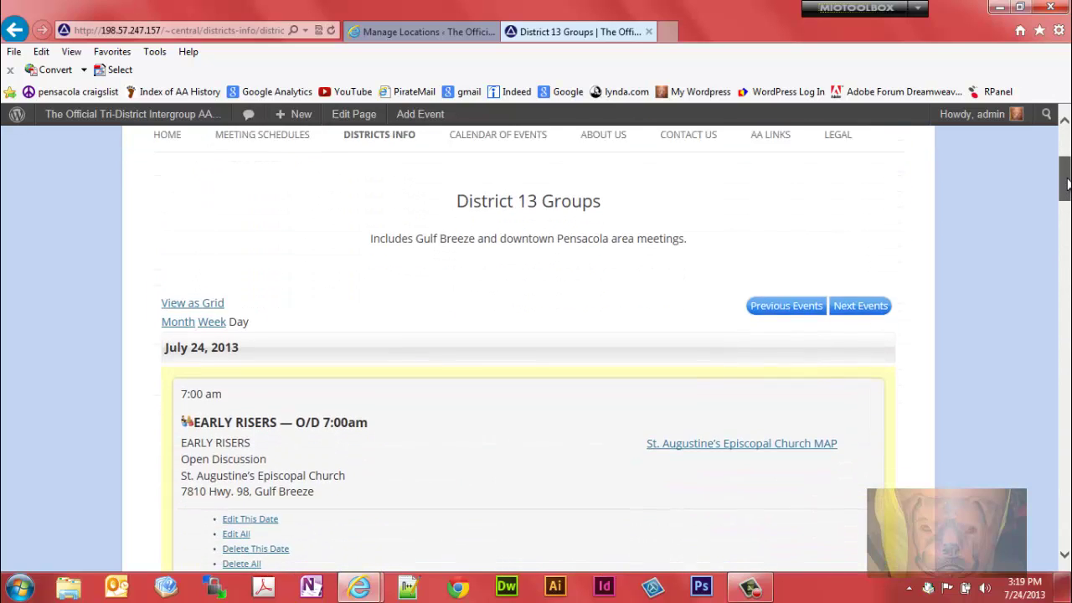
{"action": "scroll", "coordinate": [1065, 186], "scroll_direction": "up", "scroll_amount": 3}
{"action": "scroll", "coordinate": [1065, 185], "scroll_direction": "down", "scroll_amount": 3}
{"action": "scroll", "coordinate": [1065, 176], "scroll_direction": "up", "scroll_amount": 1}
{"action": "scroll", "coordinate": [1064, 167], "scroll_direction": "down", "scroll_amount": 2}
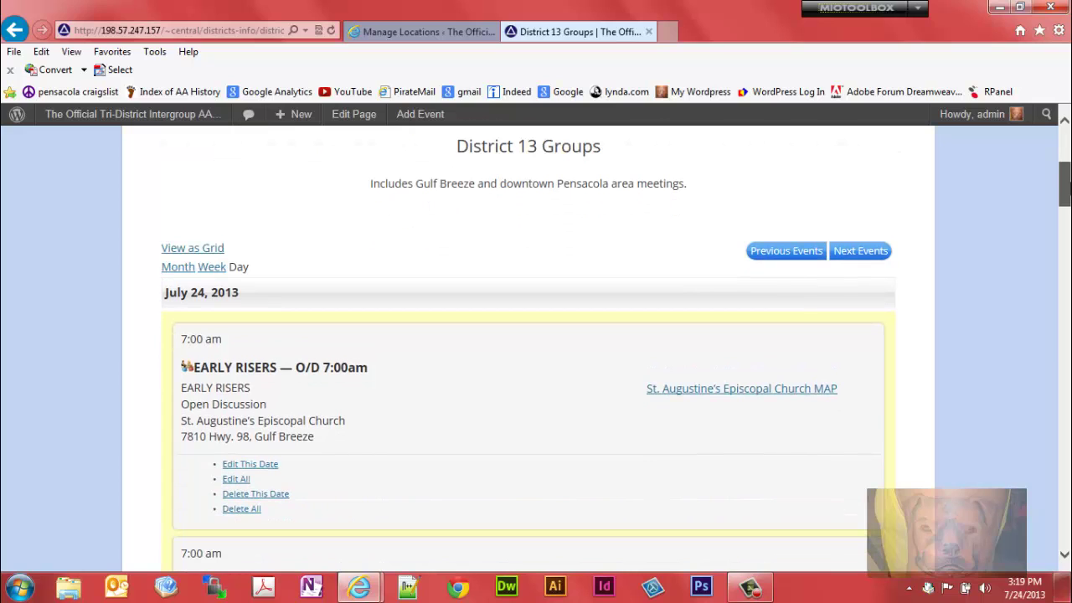
{"action": "scroll", "coordinate": [1064, 186], "scroll_direction": "down", "scroll_amount": 2}
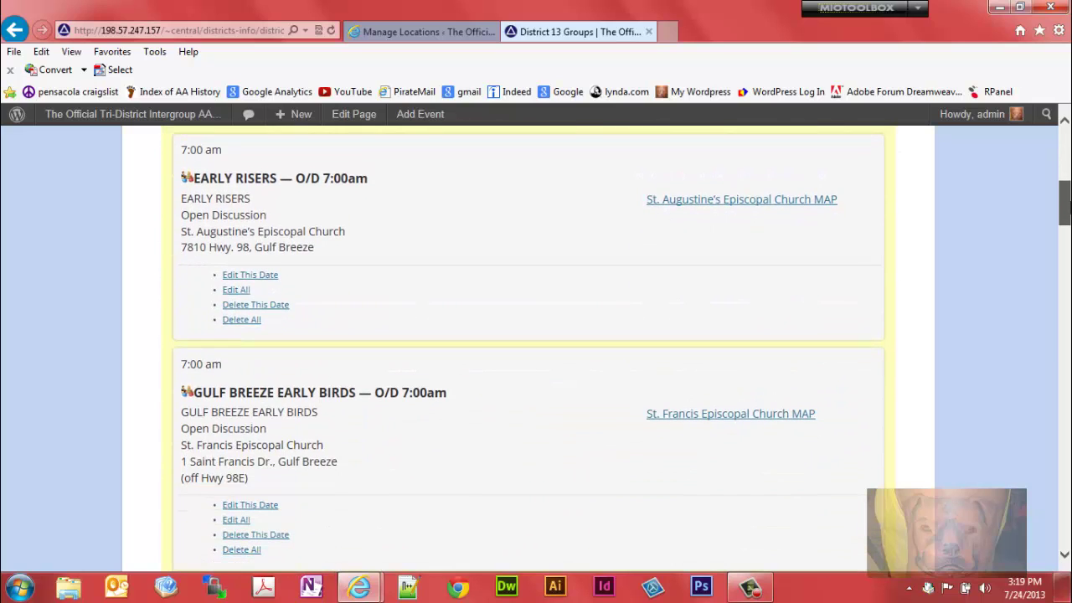
{"action": "scroll", "coordinate": [1065, 201], "scroll_direction": "up", "scroll_amount": 4}
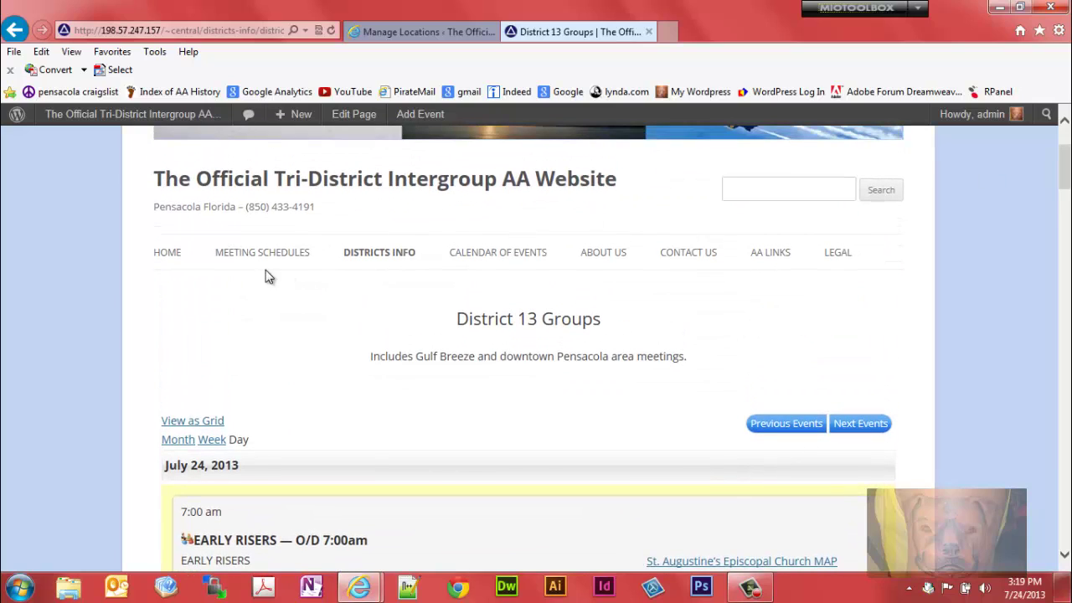
{"action": "mouse_move", "coordinate": [395, 298]}
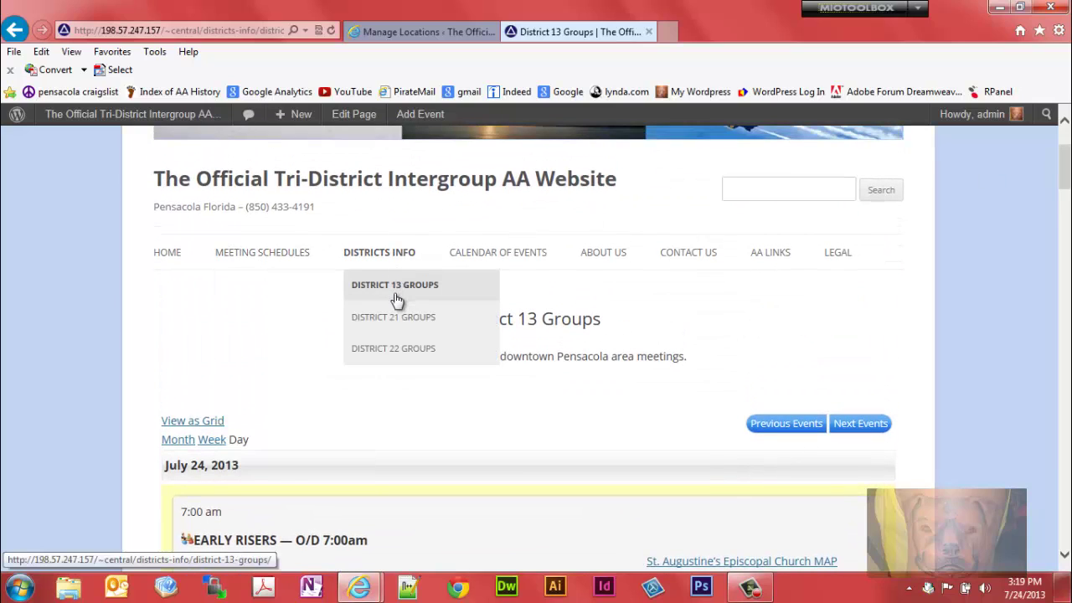
{"action": "mouse_move", "coordinate": [302, 253]}
{"action": "left_click", "coordinate": [405, 36]}
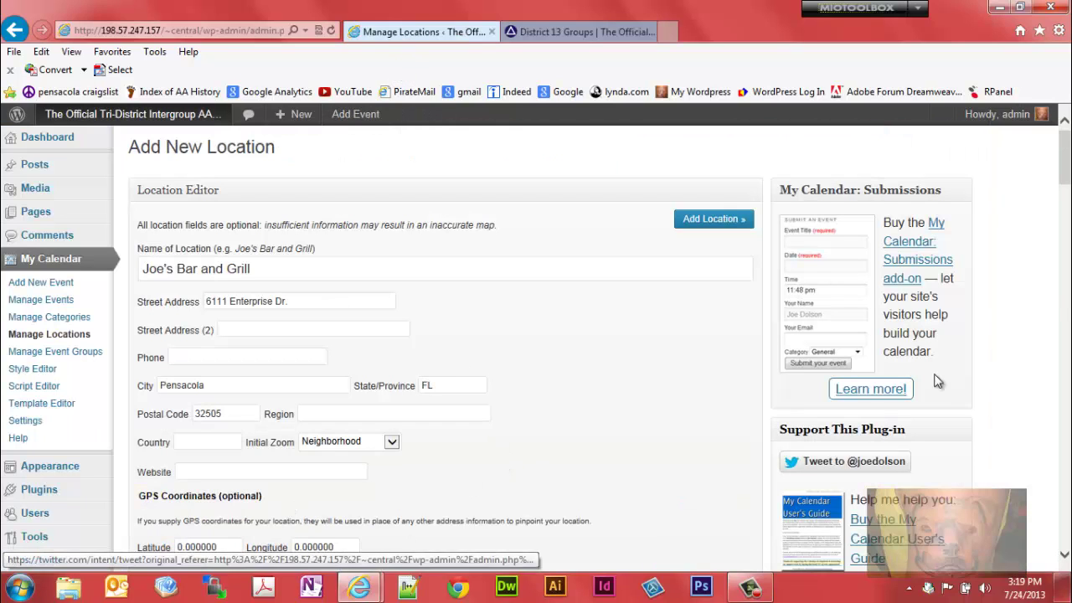
- Enter District21 as the region, then Add Location to save Joe's Bar and Grill
{"action": "left_click_drag", "start_coordinate": [1067, 151], "coordinate": [1068, 170]}
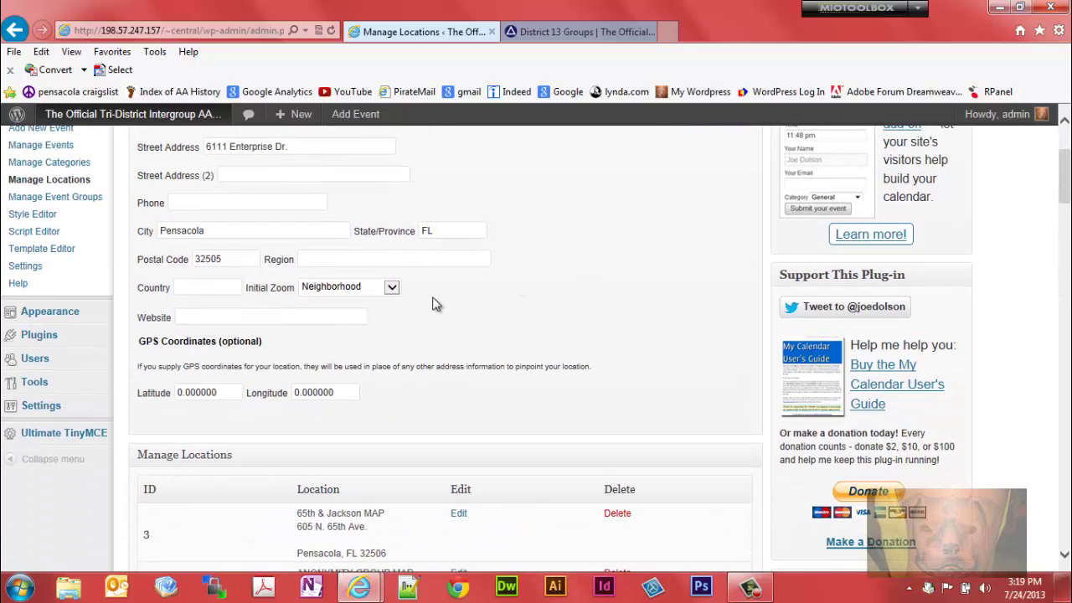
{"action": "left_click", "coordinate": [323, 257]}
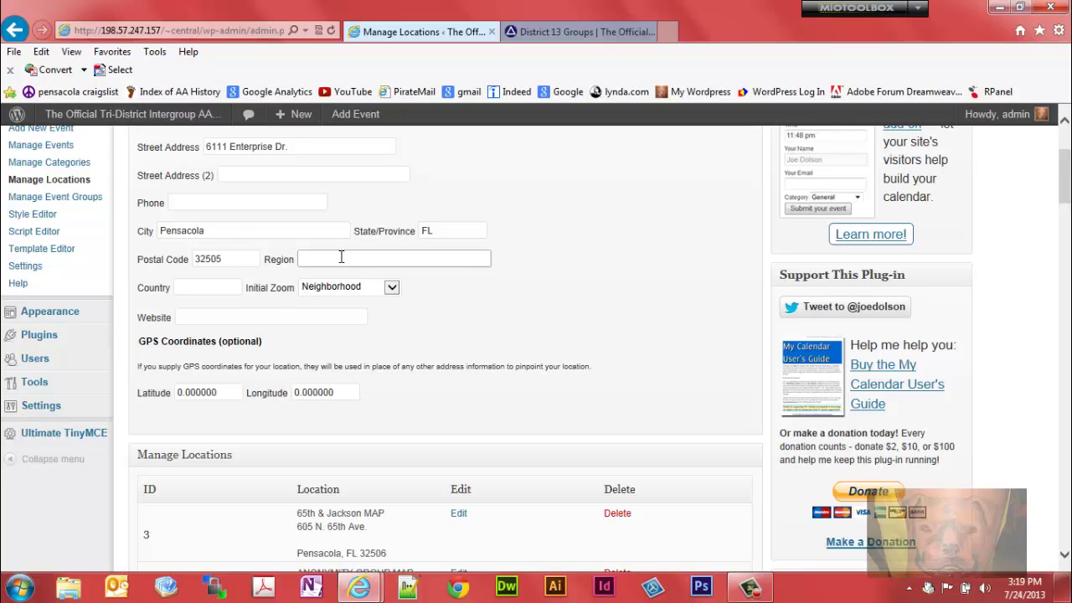
{"action": "type", "text": "D"}
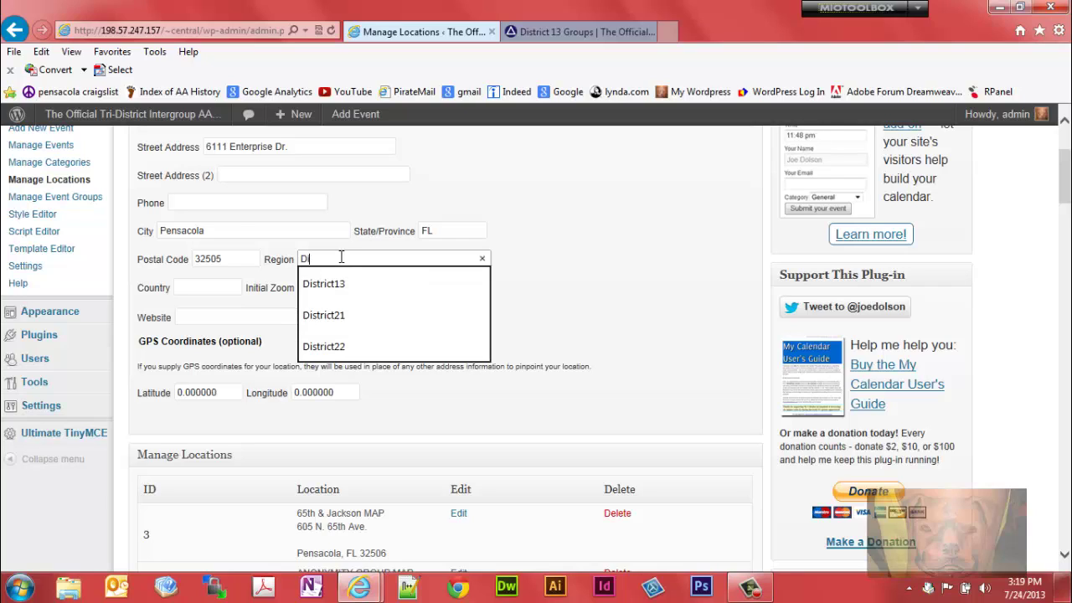
{"action": "type", "text": "istrict1"}
{"action": "key", "text": "BackSpace"}
{"action": "type", "text": "2"}
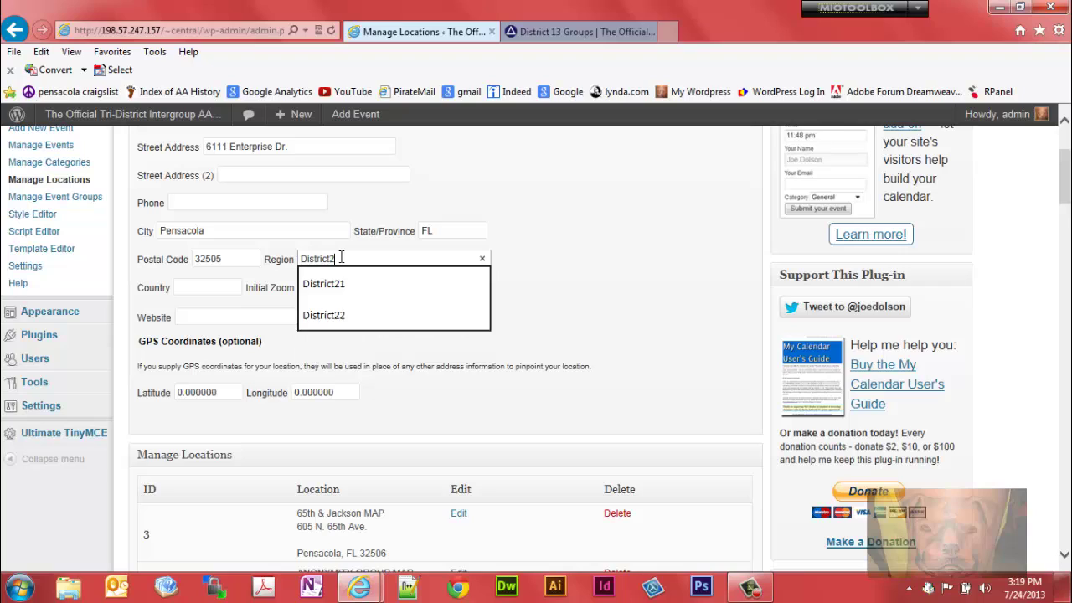
{"action": "type", "text": "1"}
{"action": "key", "text": "Return"}
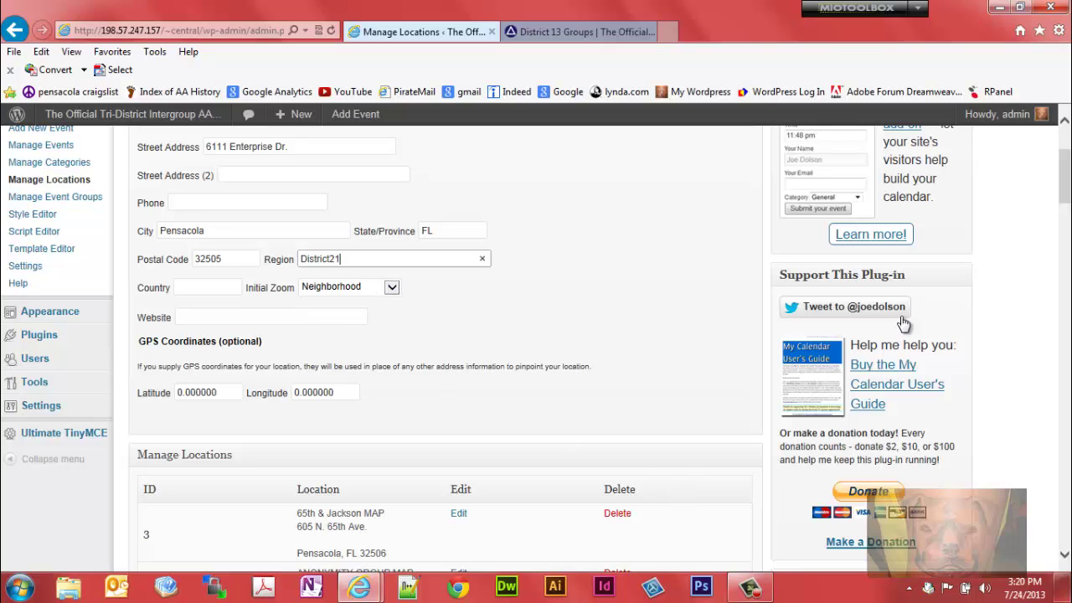
{"action": "left_click_drag", "start_coordinate": [1066, 191], "coordinate": [1066, 159]}
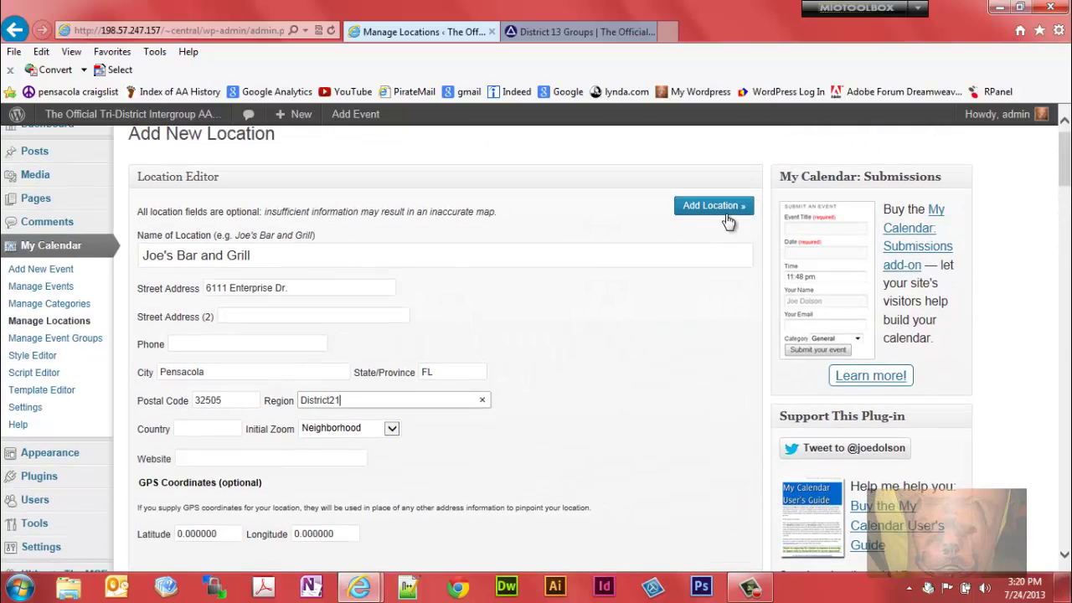
{"action": "left_click", "coordinate": [724, 207]}
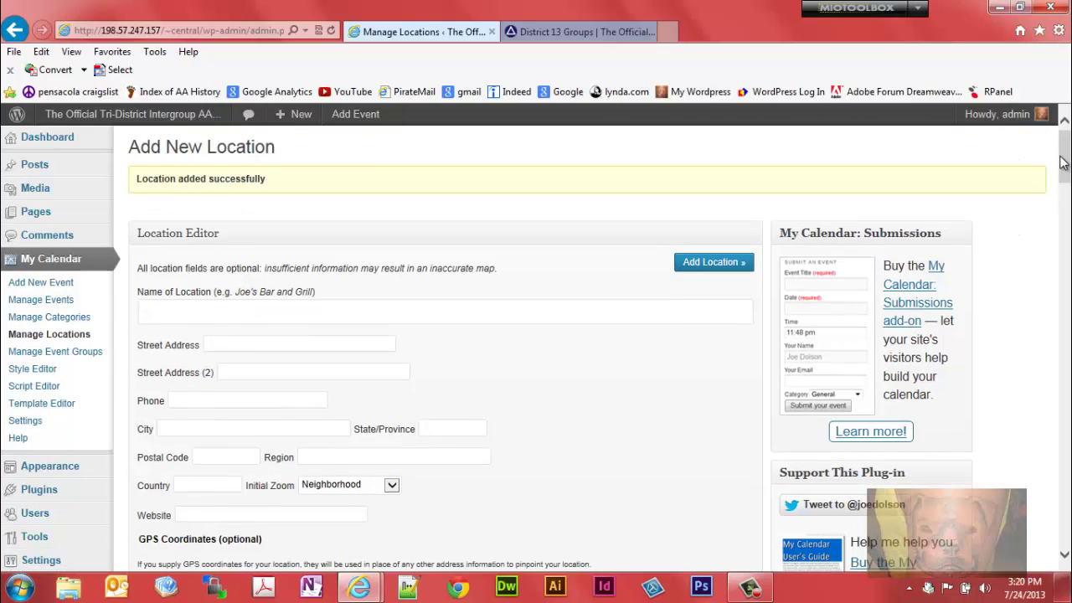
- Open Joe's Bar and Grill from the Manage Locations list on the Edit Location page
{"action": "left_click_drag", "start_coordinate": [1064, 161], "coordinate": [1067, 344]}
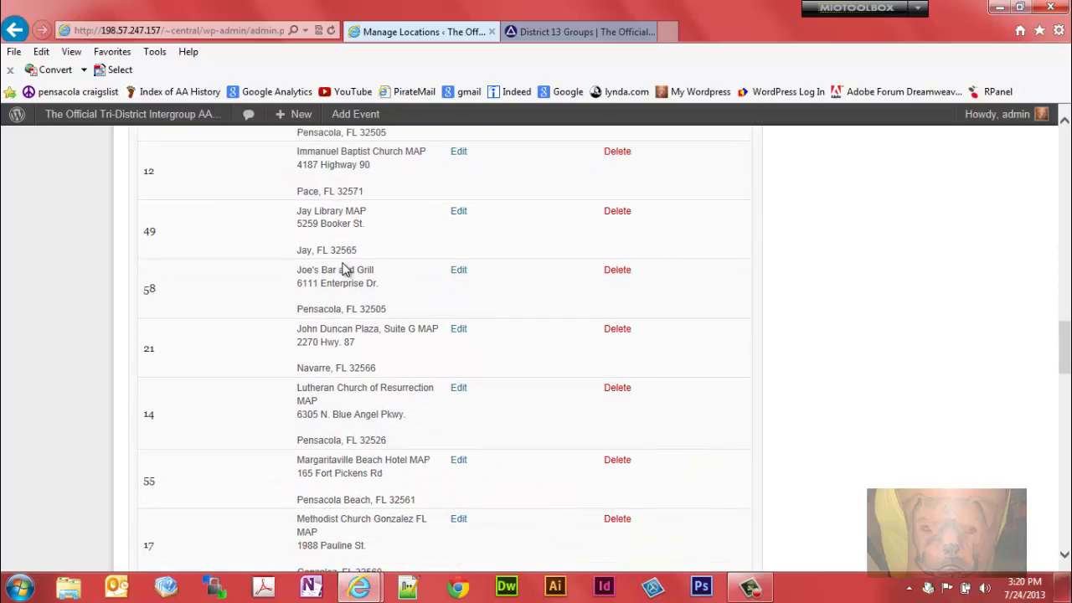
{"action": "left_click", "coordinate": [459, 272]}
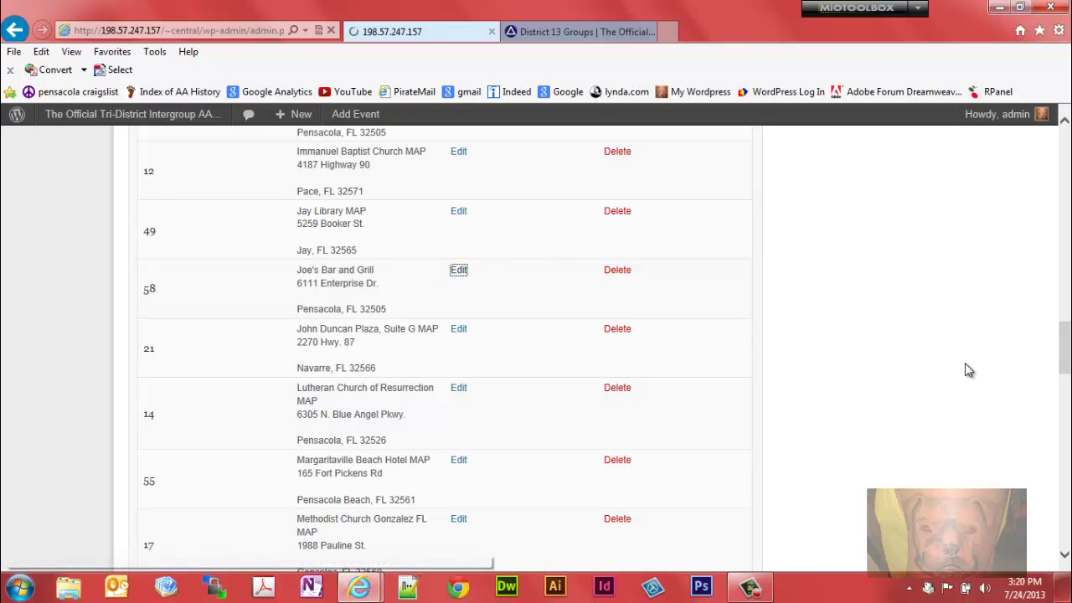
{"action": "mouse_move", "coordinate": [1067, 173]}
{"action": "left_mouse_down"}
{"action": "mouse_move", "coordinate": [1067, 201]}
{"action": "mouse_move", "coordinate": [1067, 182]}
{"action": "left_mouse_up"}
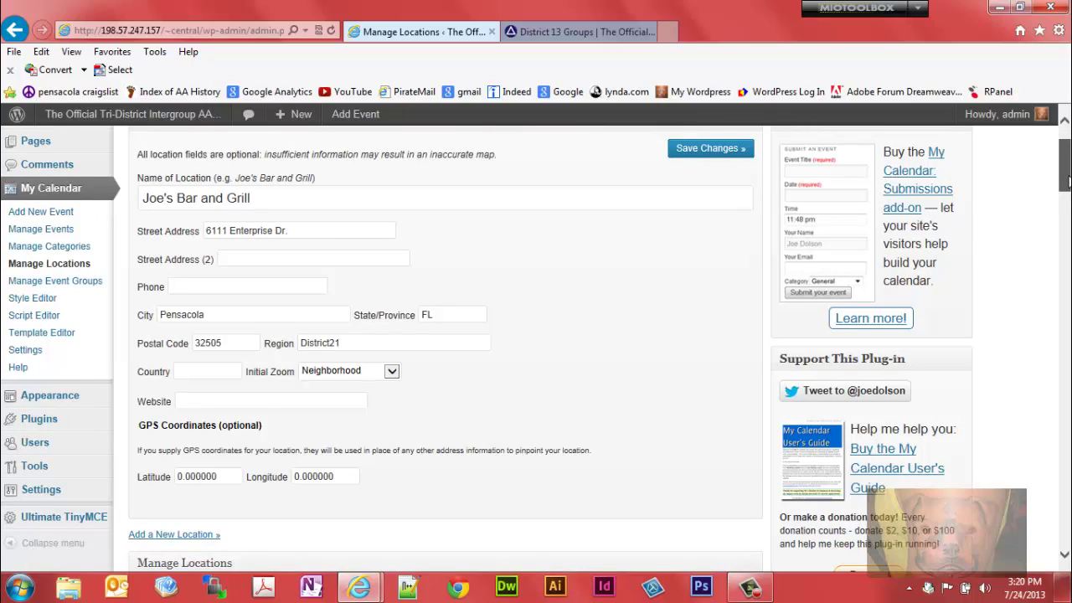
- Append 'Bldg. 20' to the street address and save the changes
{"action": "left_click", "coordinate": [306, 231]}
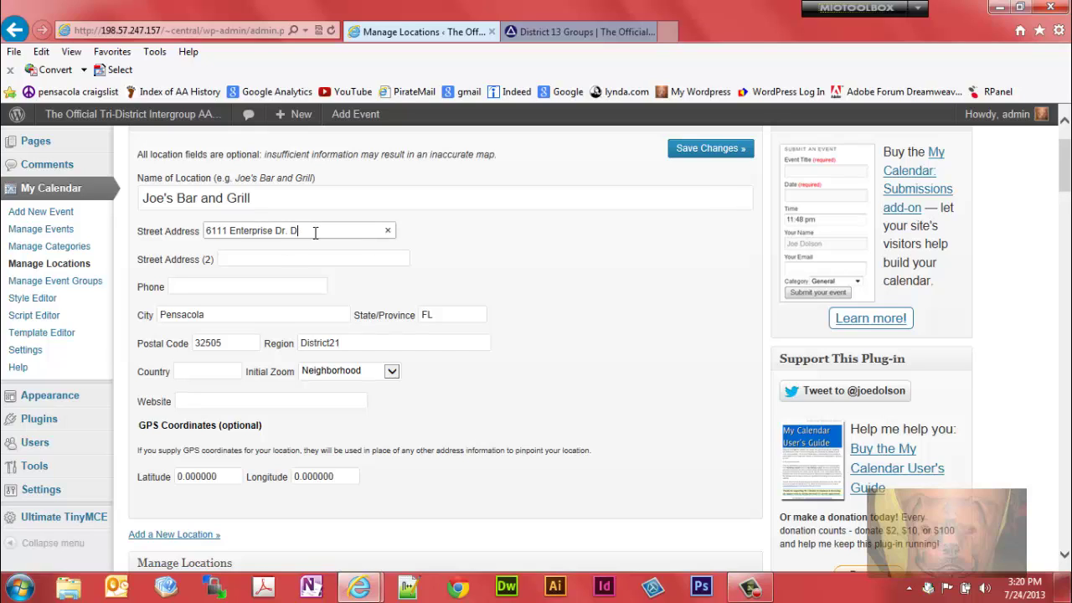
{"action": "type", "text": "Bldg. 20"}
{"action": "left_click", "coordinate": [707, 149]}
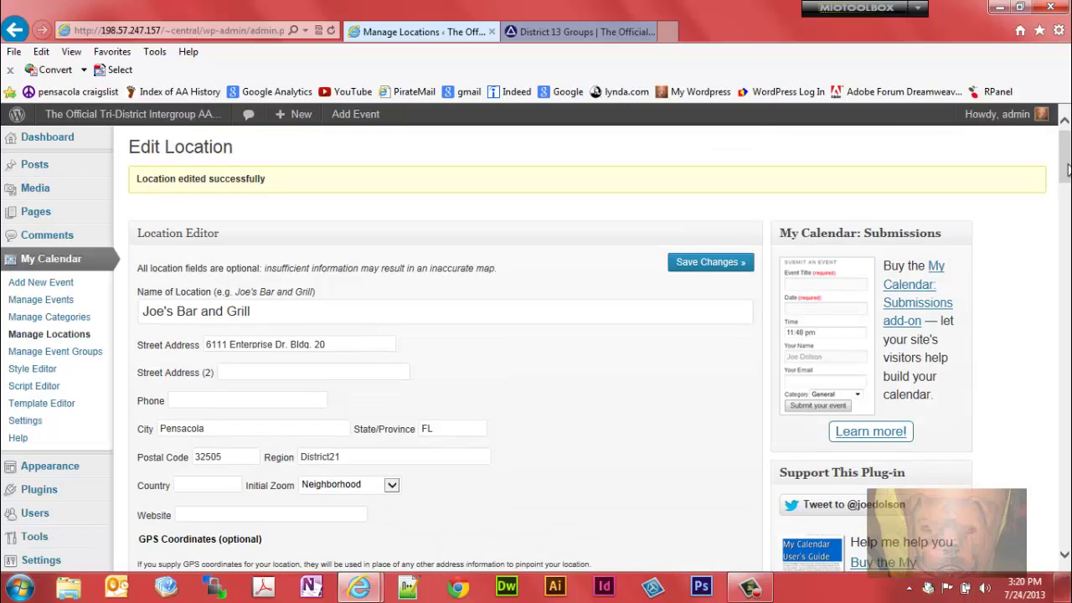
- Reopen Joe's Bar and Grill from the location list to check the saved address
{"action": "scroll", "coordinate": [1066, 192], "scroll_direction": "down", "scroll_amount": 5}
{"action": "left_click_drag", "start_coordinate": [1067, 217], "coordinate": [1068, 334]}
{"action": "scroll", "coordinate": [410, 414], "scroll_direction": "down", "scroll_amount": 3}
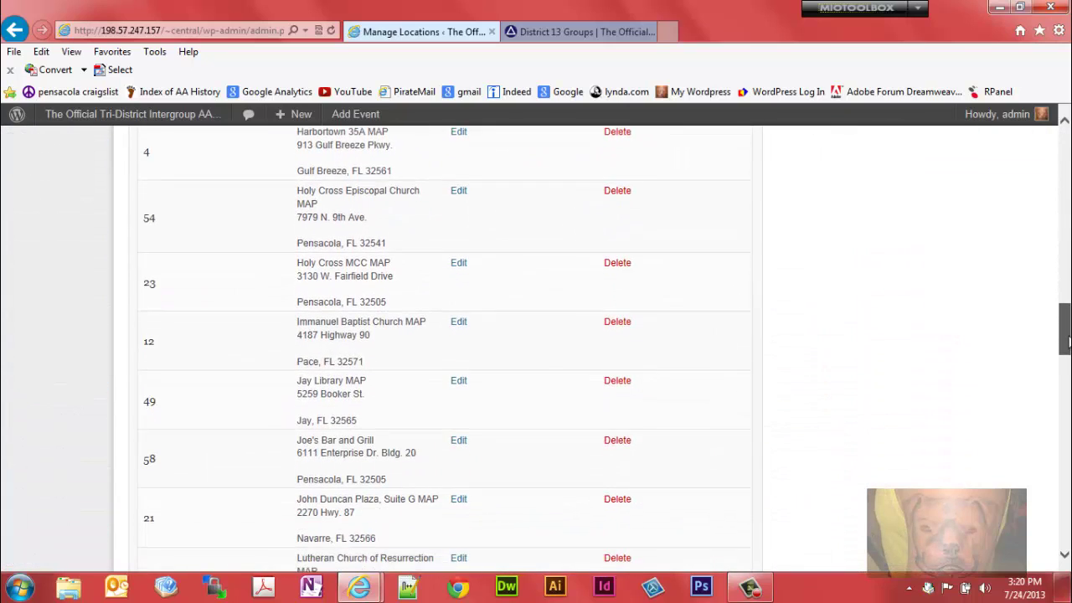
{"action": "left_click", "coordinate": [458, 372]}
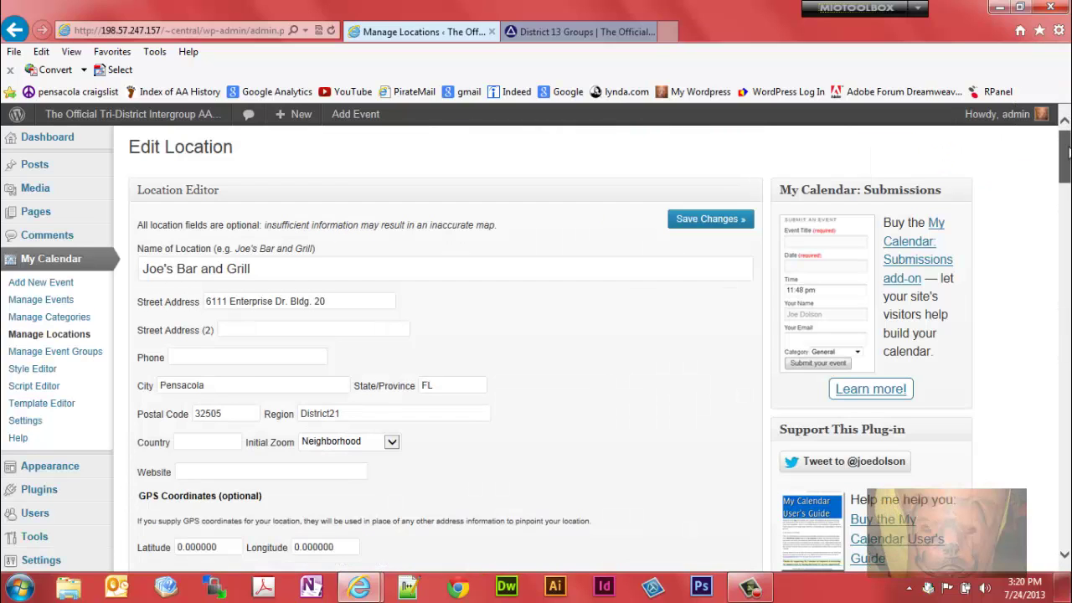
{"action": "mouse_move", "coordinate": [1067, 154]}
{"action": "left_mouse_down"}
{"action": "mouse_move", "coordinate": [1067, 196]}
{"action": "mouse_move", "coordinate": [1068, 160]}
{"action": "left_mouse_up"}
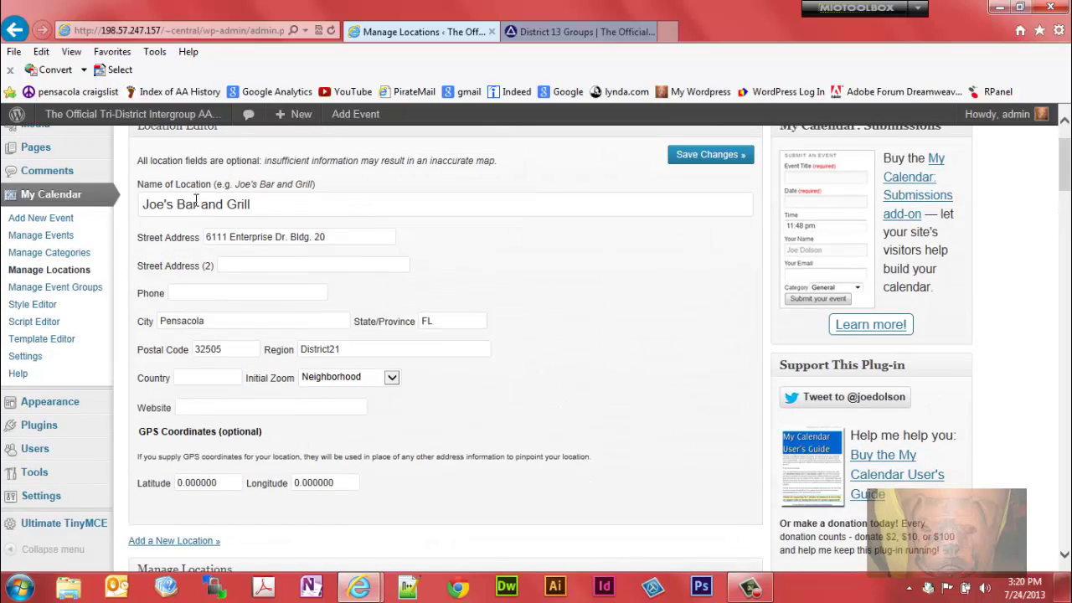
{"action": "left_click_drag", "start_coordinate": [1067, 161], "coordinate": [1065, 144]}
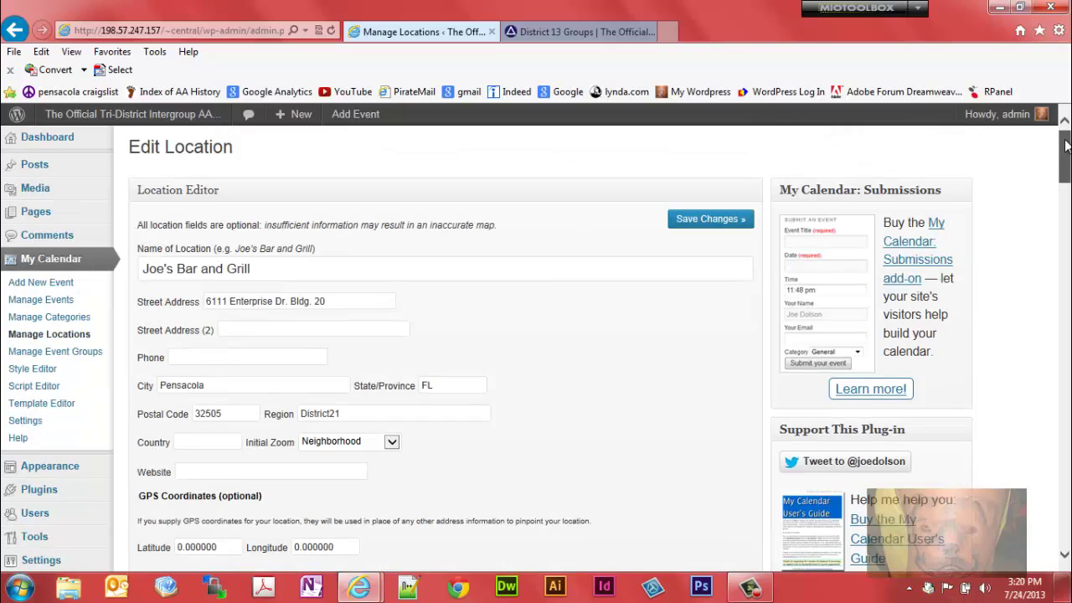
- Go to Manage Events, page 3, and scroll down to My New Event O/D 2:00pm
{"action": "left_click", "coordinate": [44, 302]}
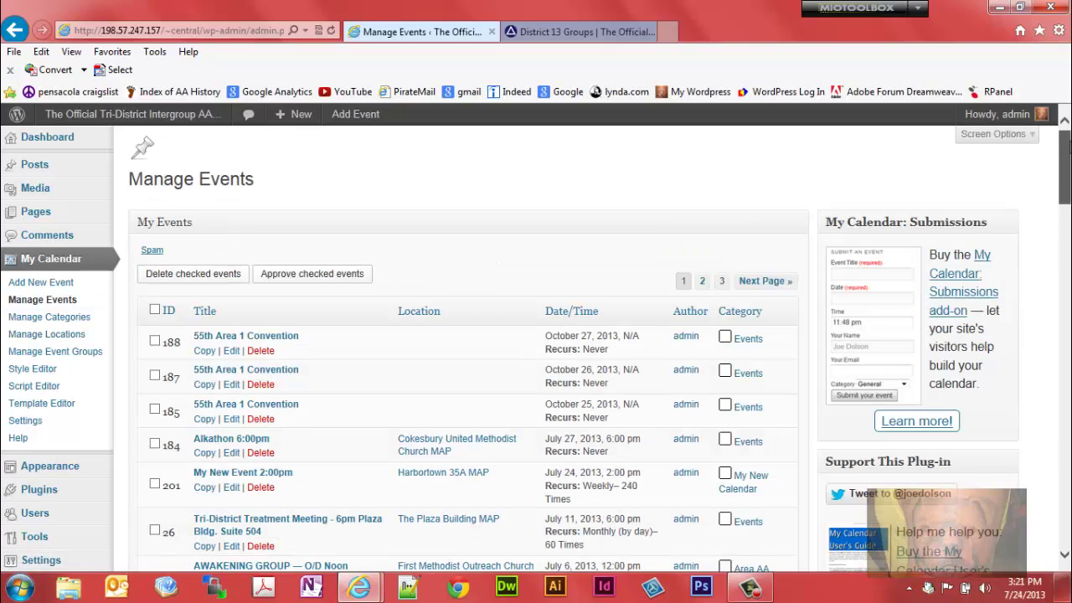
{"action": "scroll", "coordinate": [729, 243], "scroll_direction": "down", "scroll_amount": 1}
{"action": "left_click", "coordinate": [722, 248]}
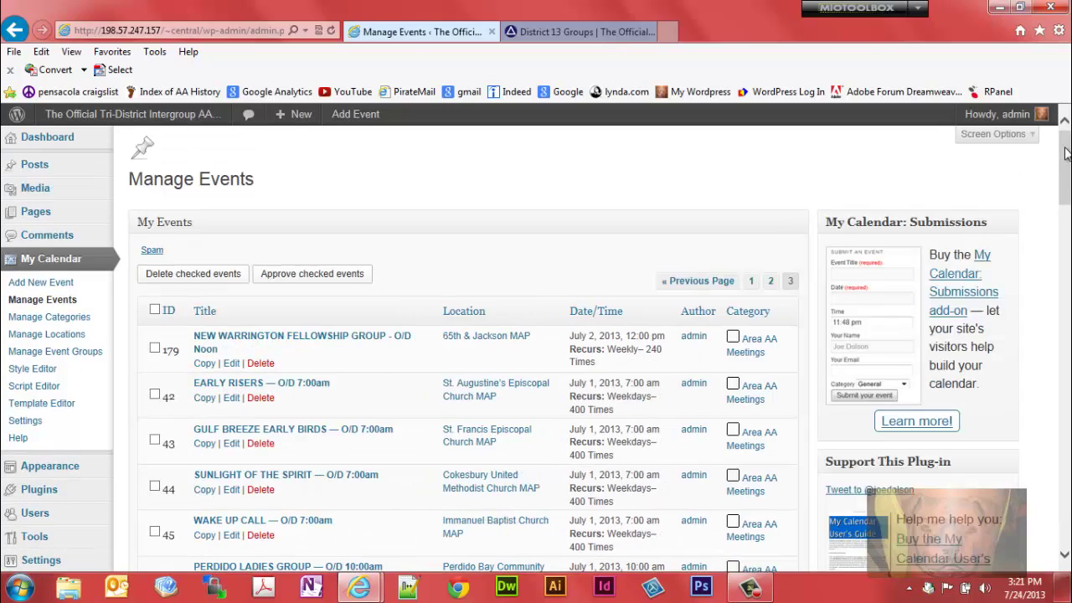
{"action": "scroll", "coordinate": [1064, 156], "scroll_direction": "down", "scroll_amount": 4}
{"action": "left_click_drag", "start_coordinate": [1063, 219], "coordinate": [1063, 272]}
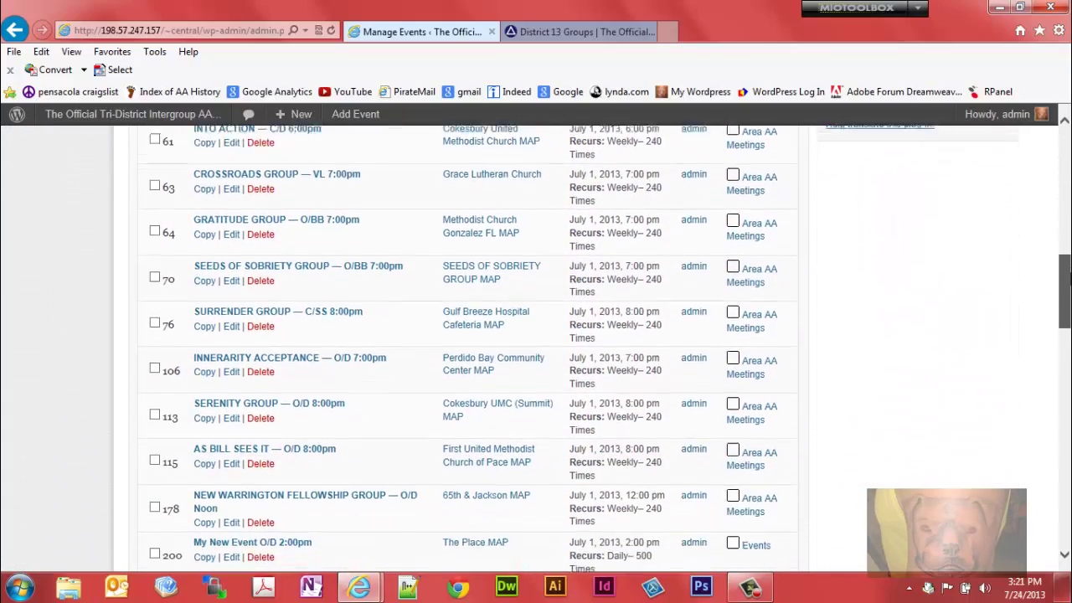
{"action": "left_click_drag", "start_coordinate": [1064, 288], "coordinate": [1064, 305]}
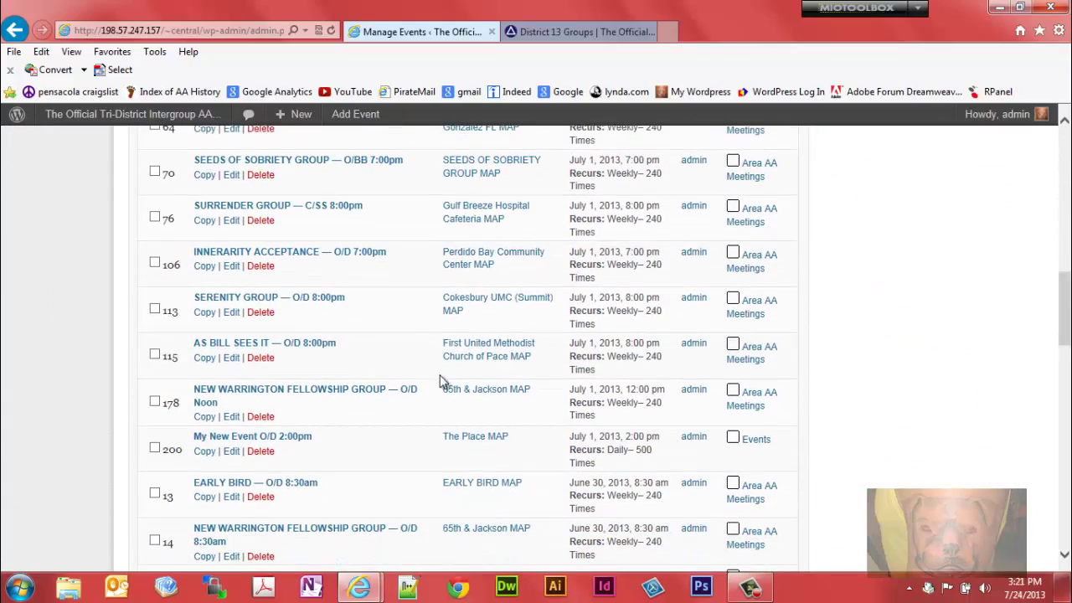
- Edit My New Event O/D 2:00pm, replacing 'The Place' in its description with Joe's Bar & Grill
{"action": "left_click", "coordinate": [231, 450]}
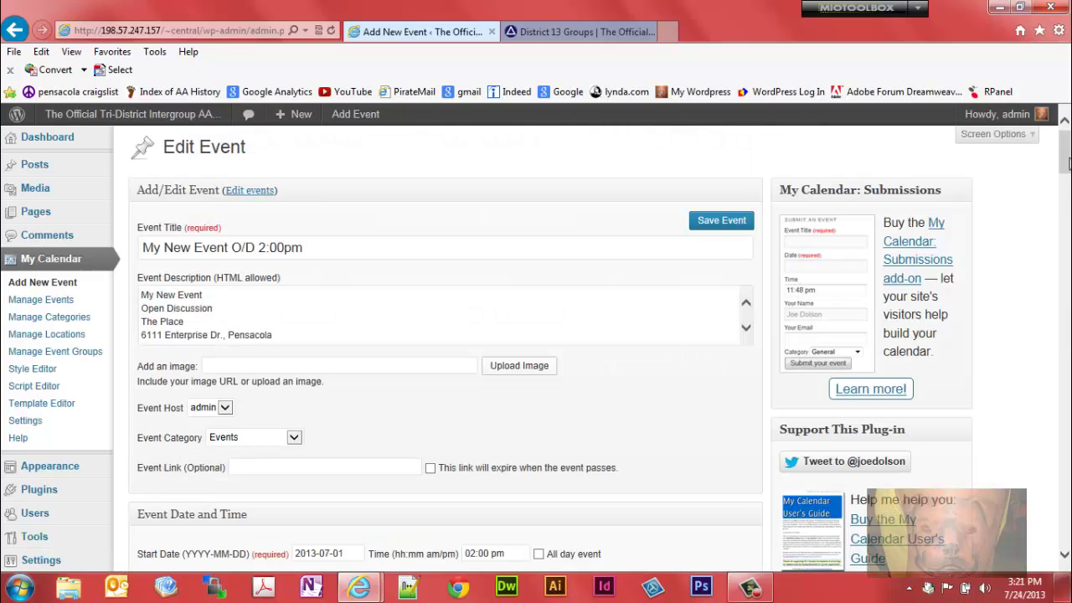
{"action": "left_click_drag", "start_coordinate": [1067, 161], "coordinate": [1067, 166]}
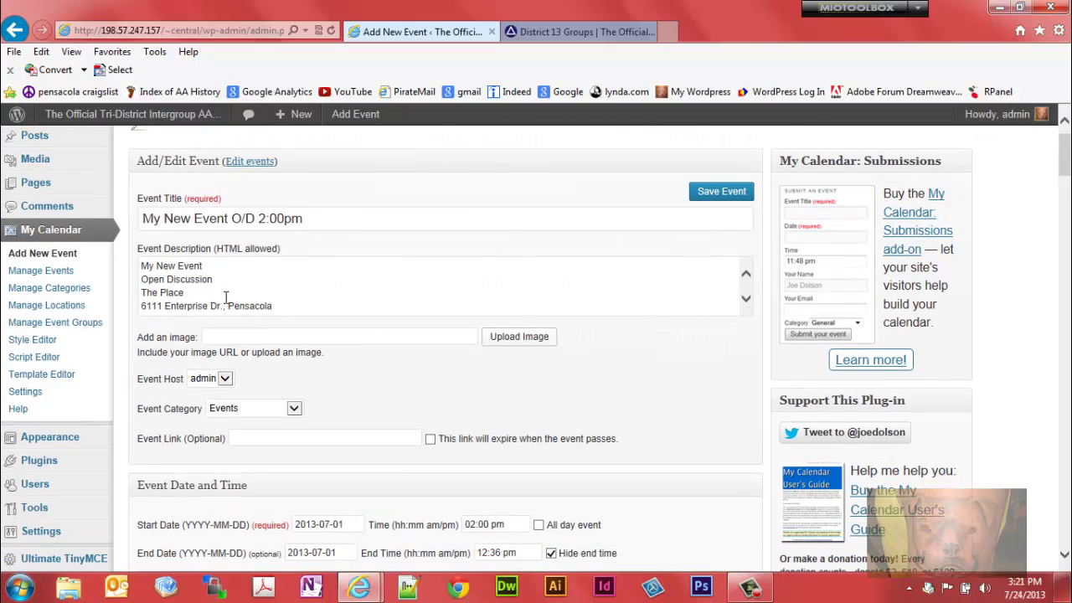
{"action": "left_click_drag", "start_coordinate": [224, 297], "coordinate": [156, 293]}
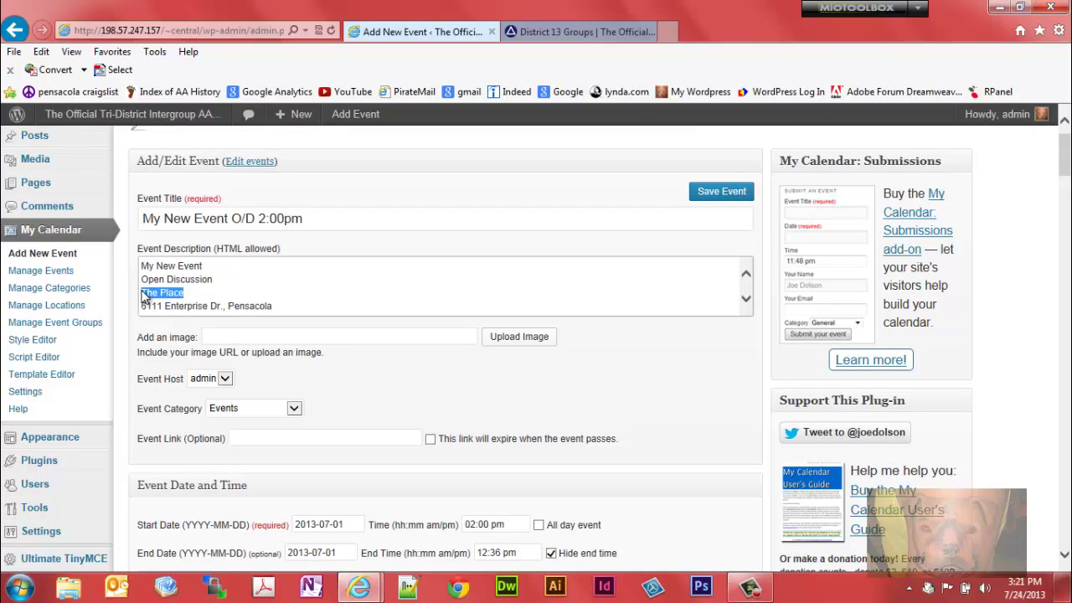
{"action": "type", "text": "Joe's Bar & Grill"}
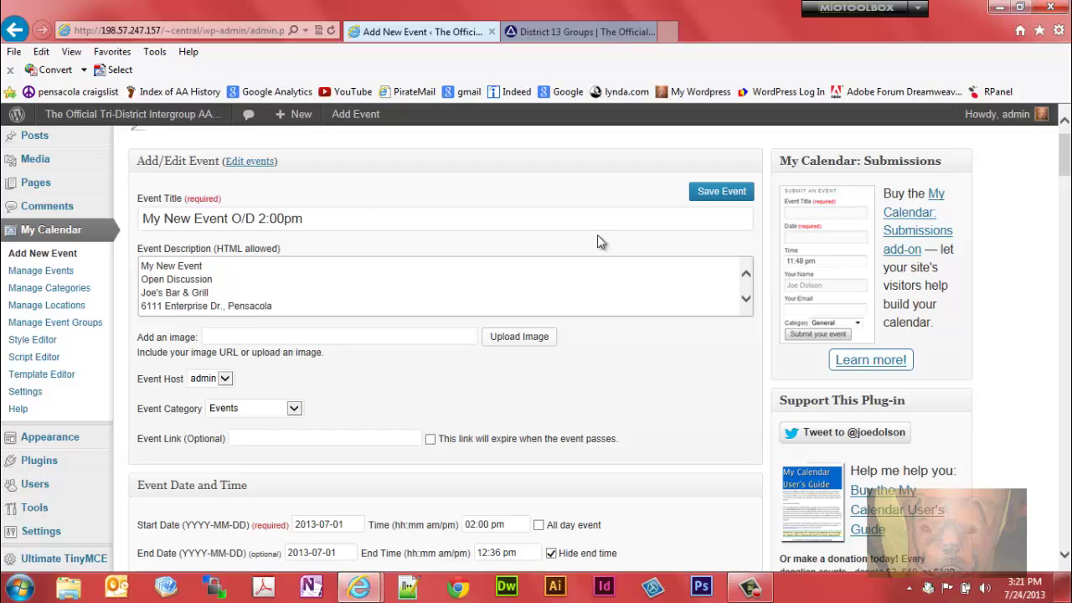
- Choose Joe's Bar and Grill as the preset location and save the event
{"action": "left_click_drag", "start_coordinate": [1067, 149], "coordinate": [1067, 477]}
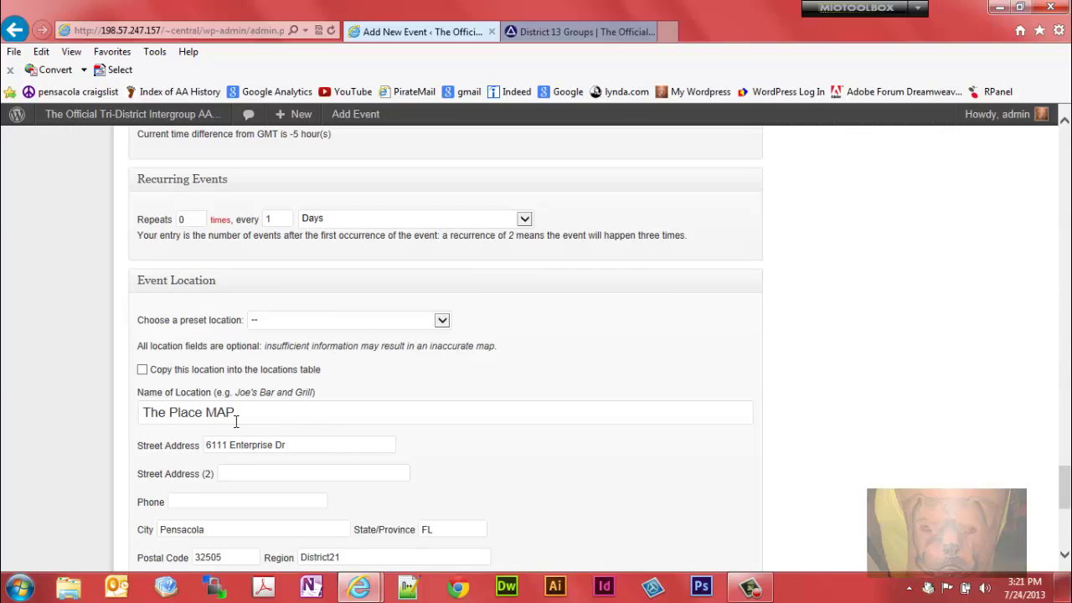
{"action": "left_click", "coordinate": [442, 322]}
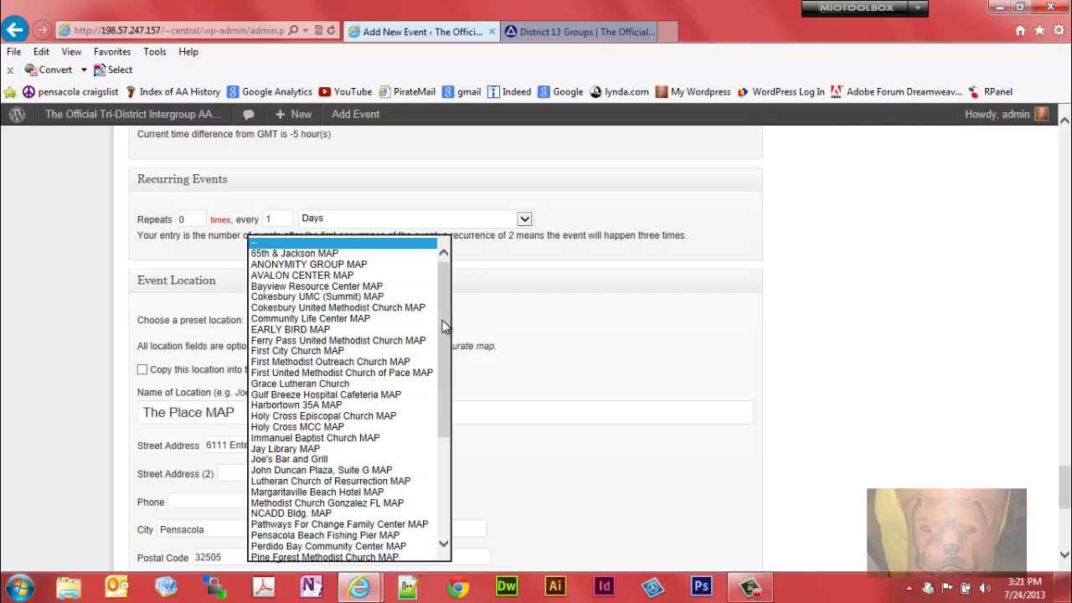
{"action": "left_click", "coordinate": [325, 460]}
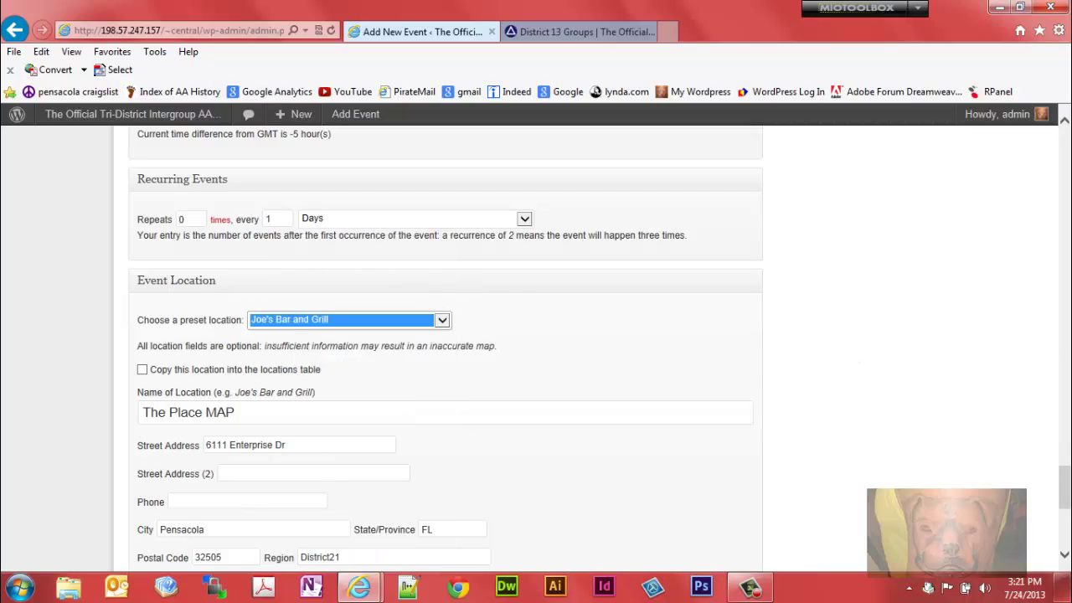
{"action": "left_click_drag", "start_coordinate": [1065, 491], "coordinate": [1065, 516]}
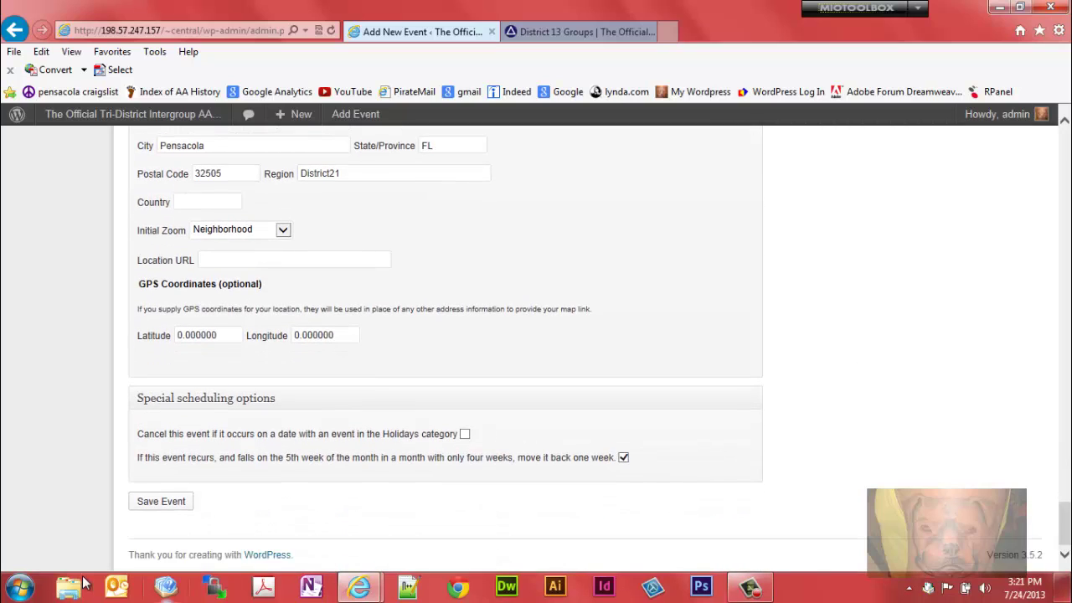
{"action": "left_click", "coordinate": [161, 501]}
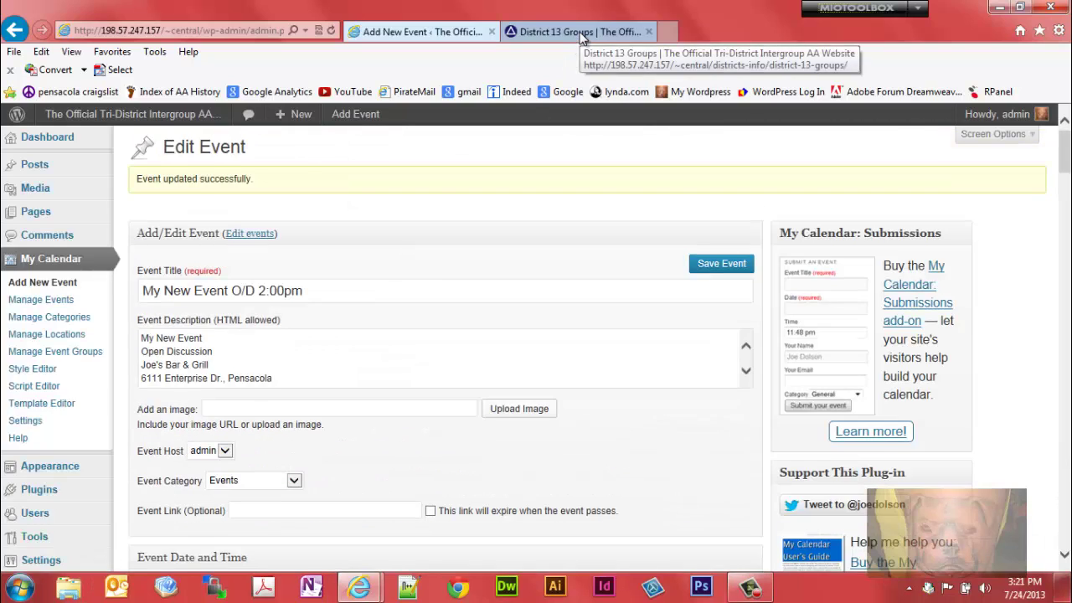
- On the public site, open District 21 Groups, check the 2:00pm event's map link, then go back
{"action": "left_click", "coordinate": [581, 37]}
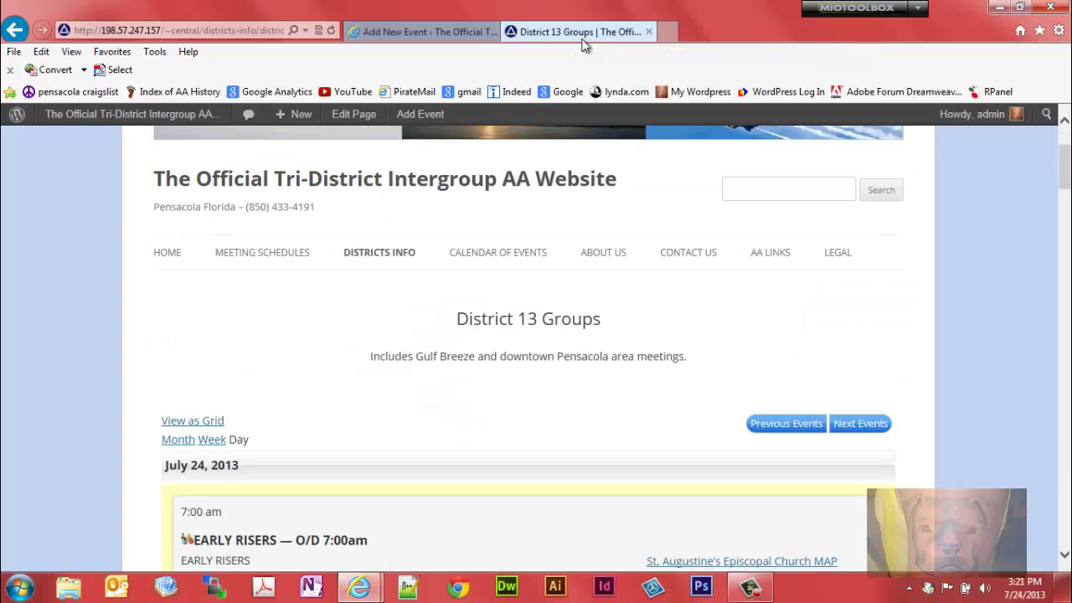
{"action": "mouse_move", "coordinate": [402, 261]}
{"action": "left_click", "coordinate": [403, 318]}
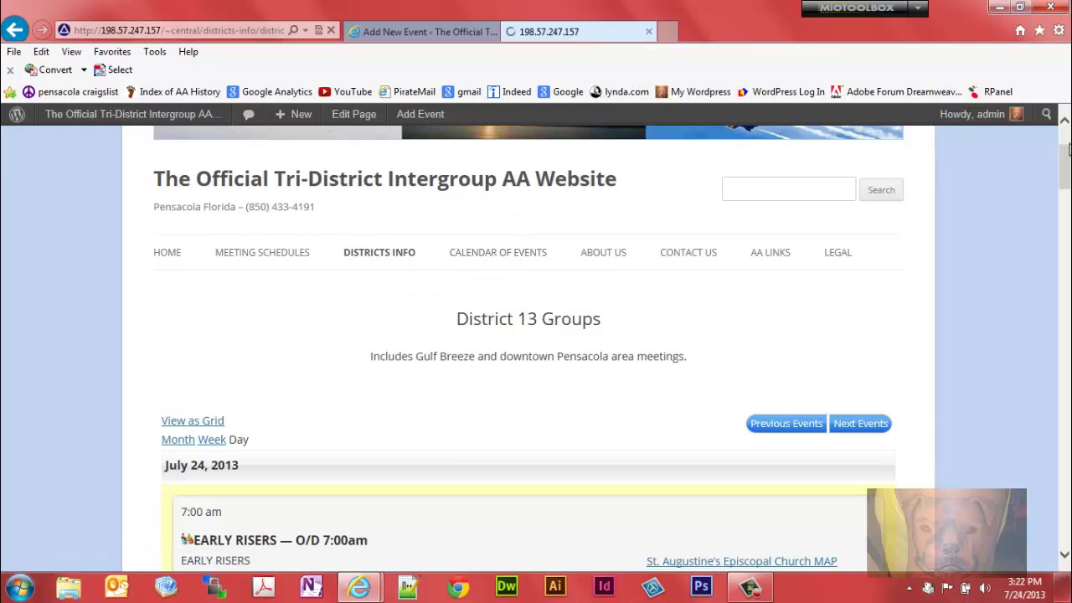
{"action": "left_click_drag", "start_coordinate": [1065, 154], "coordinate": [1067, 332]}
{"action": "left_click", "coordinate": [694, 379]}
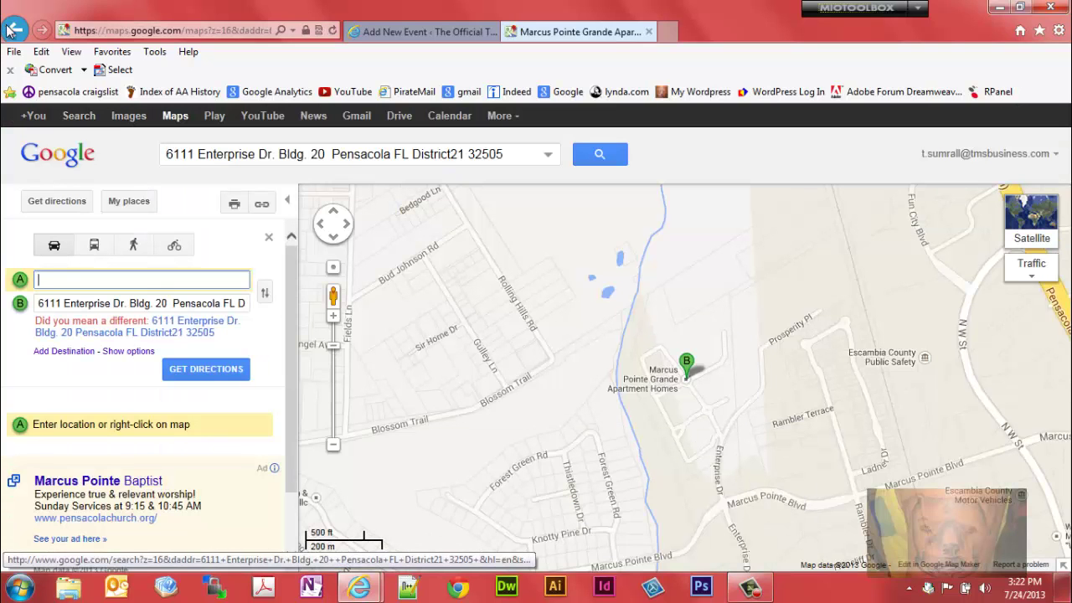
{"action": "left_click", "coordinate": [15, 30]}
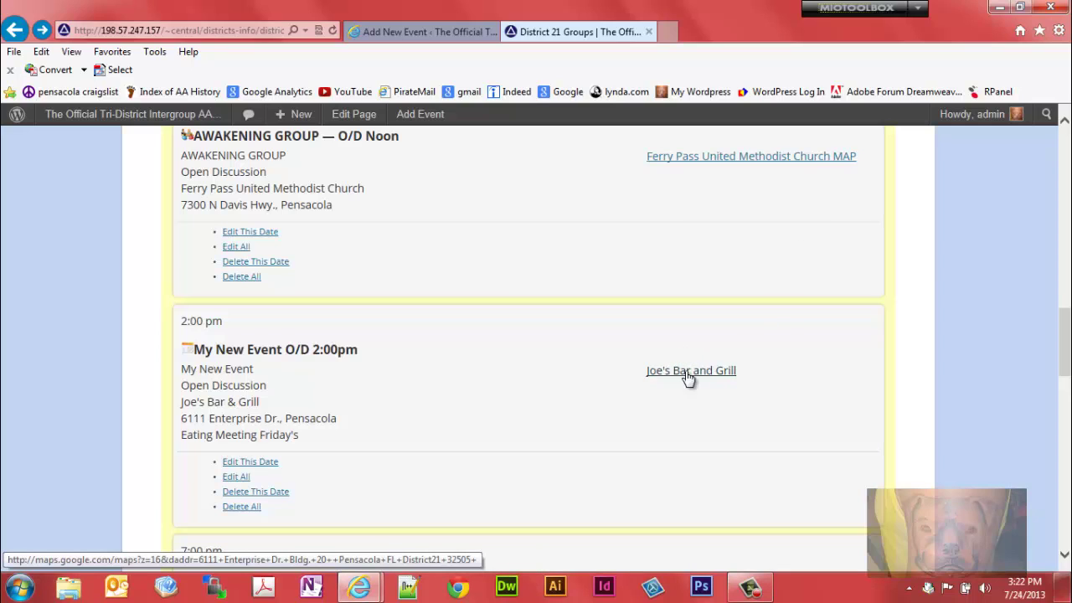
- Edit Joe's Bar and Grill in Manage Locations, append MAP to its name, and save
{"action": "left_click", "coordinate": [456, 33]}
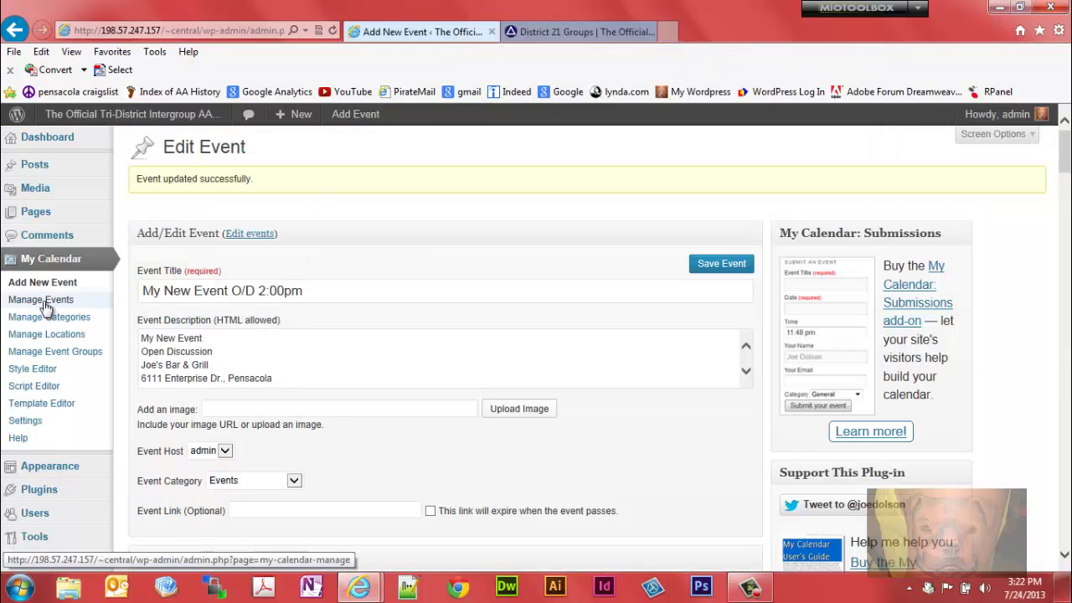
{"action": "left_click", "coordinate": [39, 334]}
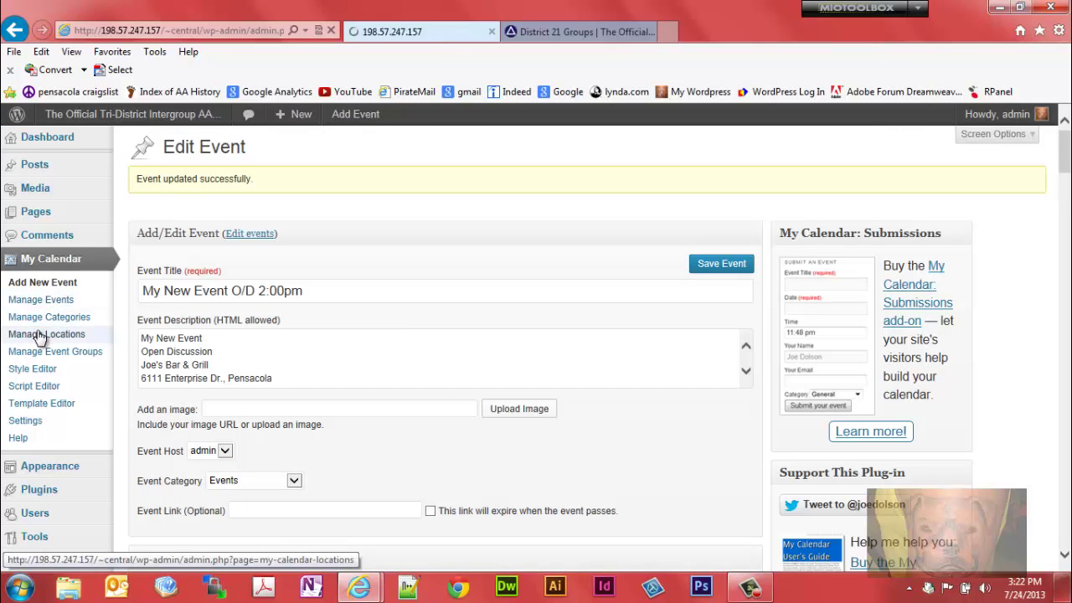
{"action": "left_click_drag", "start_coordinate": [1064, 161], "coordinate": [1064, 339]}
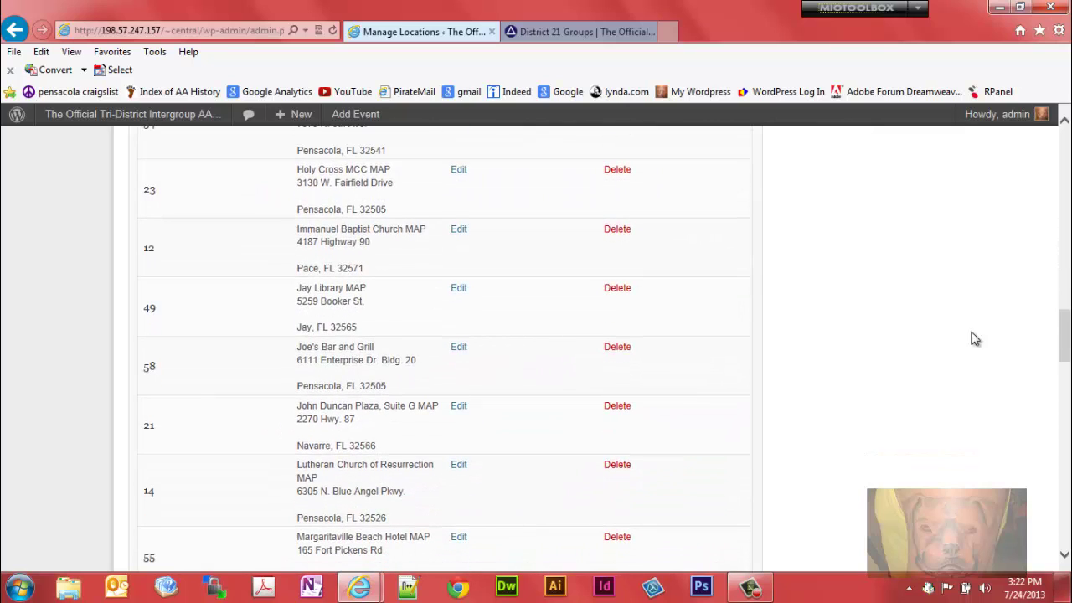
{"action": "left_click", "coordinate": [458, 348]}
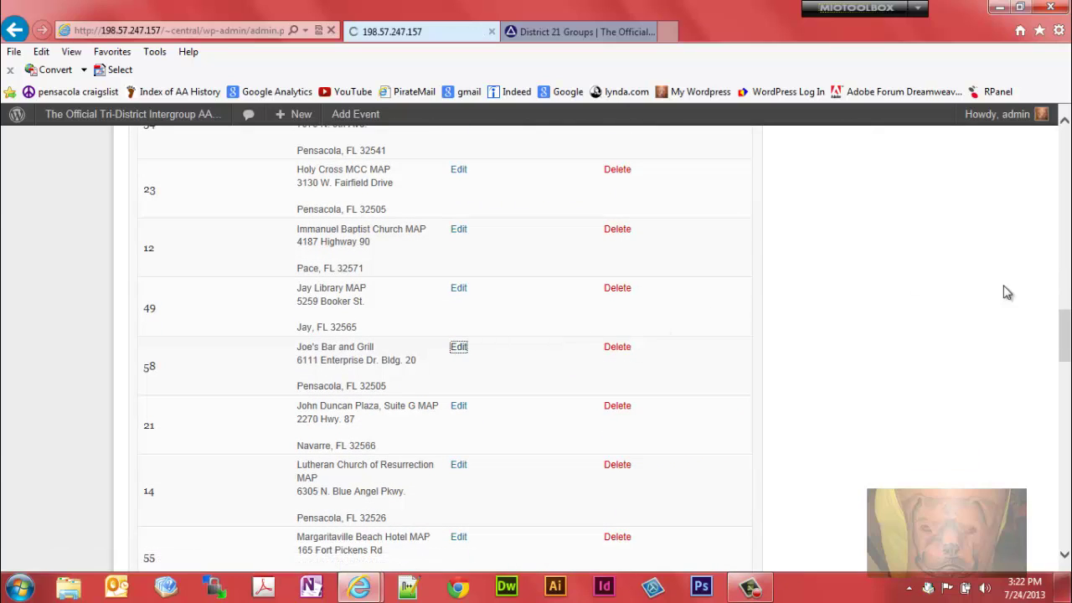
{"action": "mouse_move", "coordinate": [1067, 171]}
{"action": "left_mouse_down"}
{"action": "mouse_move", "coordinate": [1065, 221]}
{"action": "mouse_move", "coordinate": [1066, 153]}
{"action": "left_mouse_up"}
{"action": "left_click", "coordinate": [388, 270]}
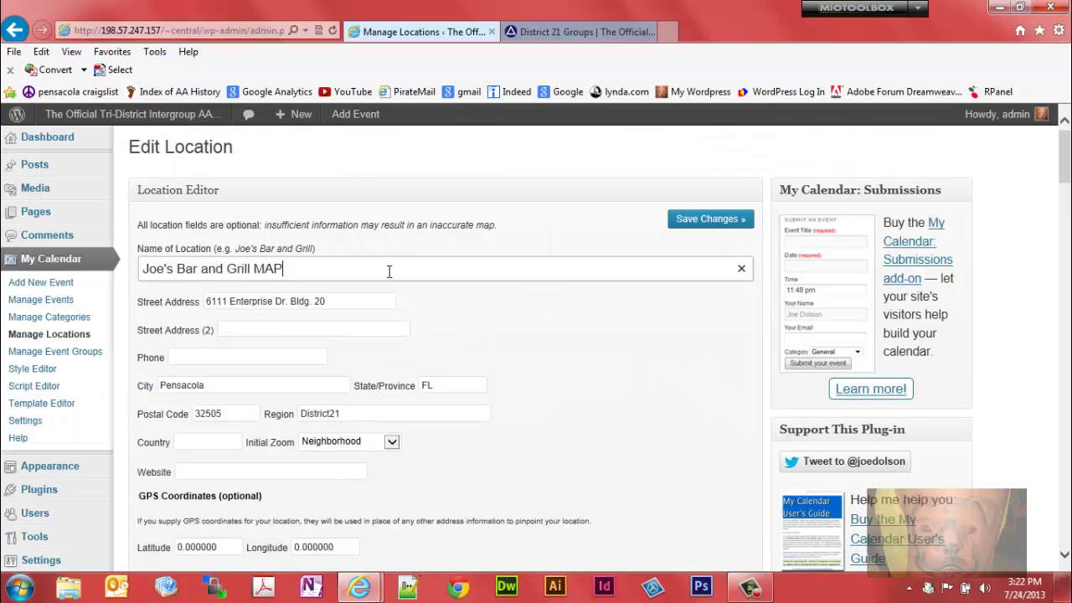
{"action": "left_click", "coordinate": [698, 221]}
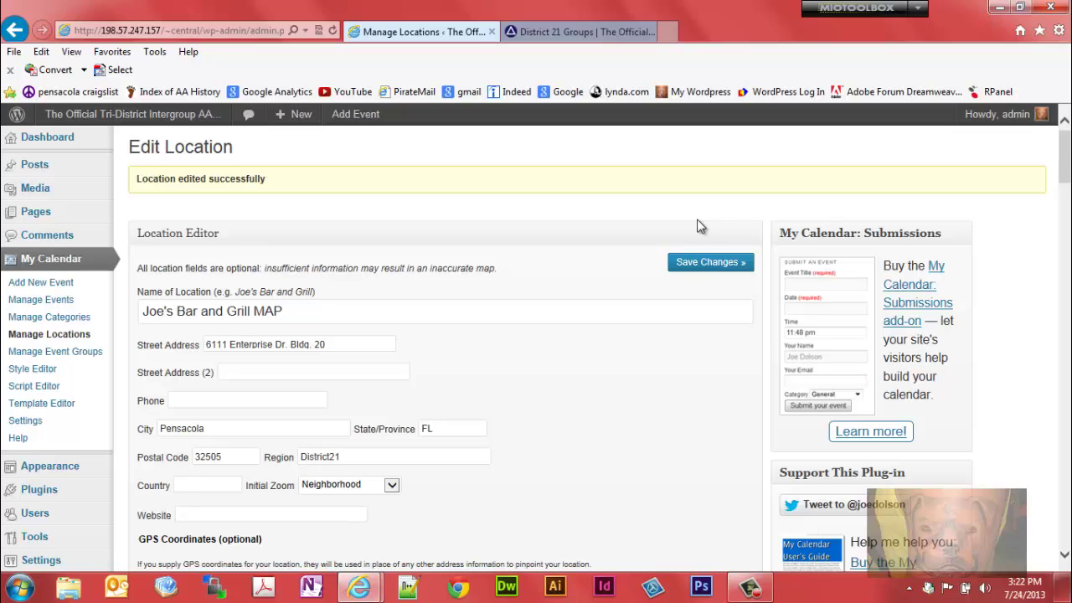
- Refresh the District 21 Groups tab to check the event's location, then return to the location editor
{"action": "left_click", "coordinate": [581, 34]}
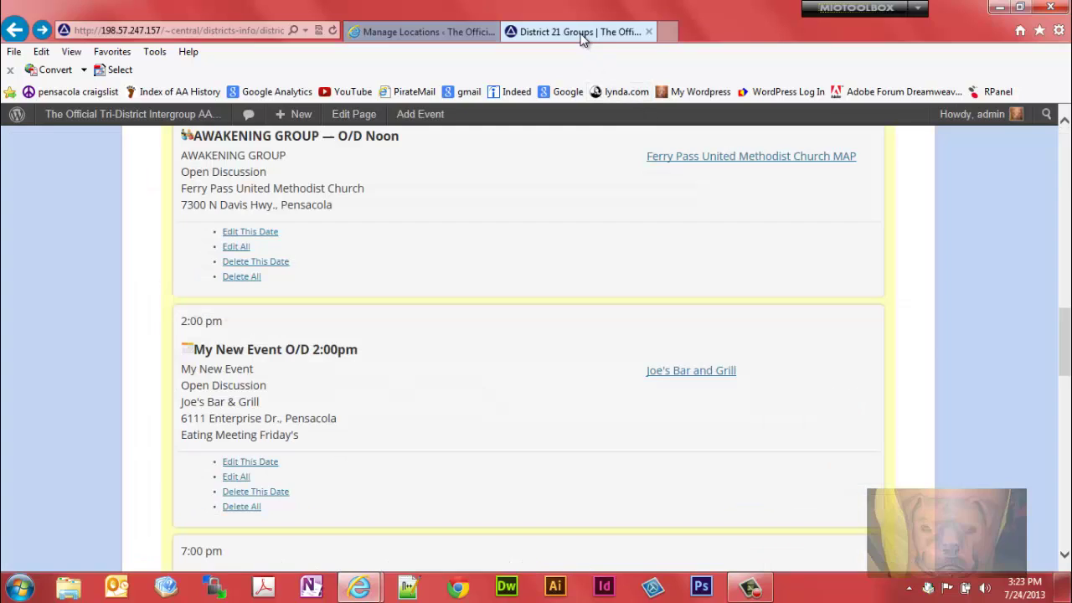
{"action": "left_click", "coordinate": [331, 32]}
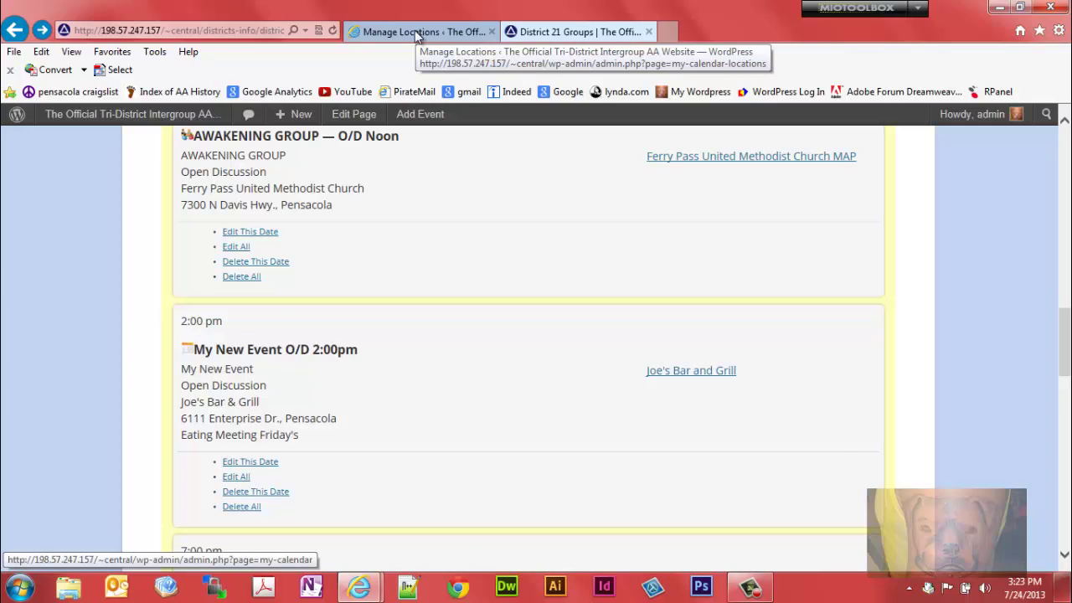
{"action": "left_click", "coordinate": [416, 33]}
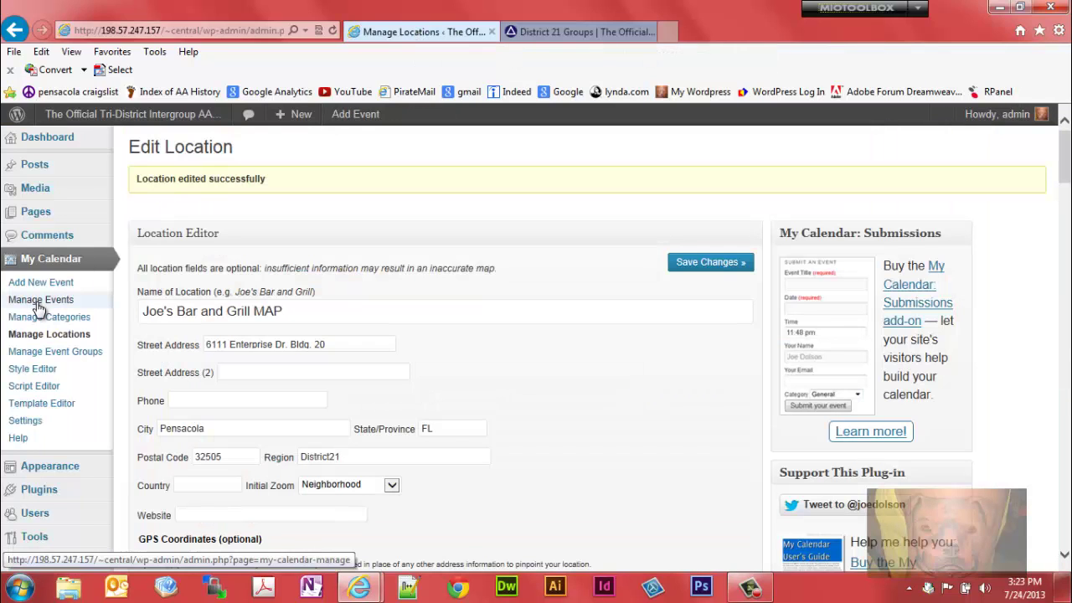
{"action": "left_click", "coordinate": [533, 34]}
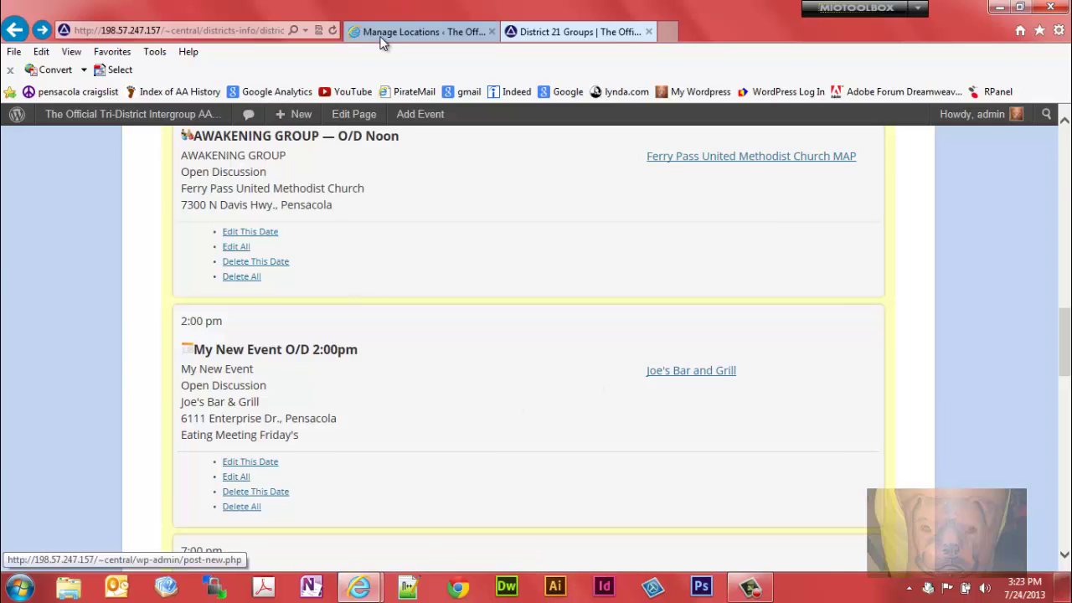
{"action": "left_click", "coordinate": [406, 31]}
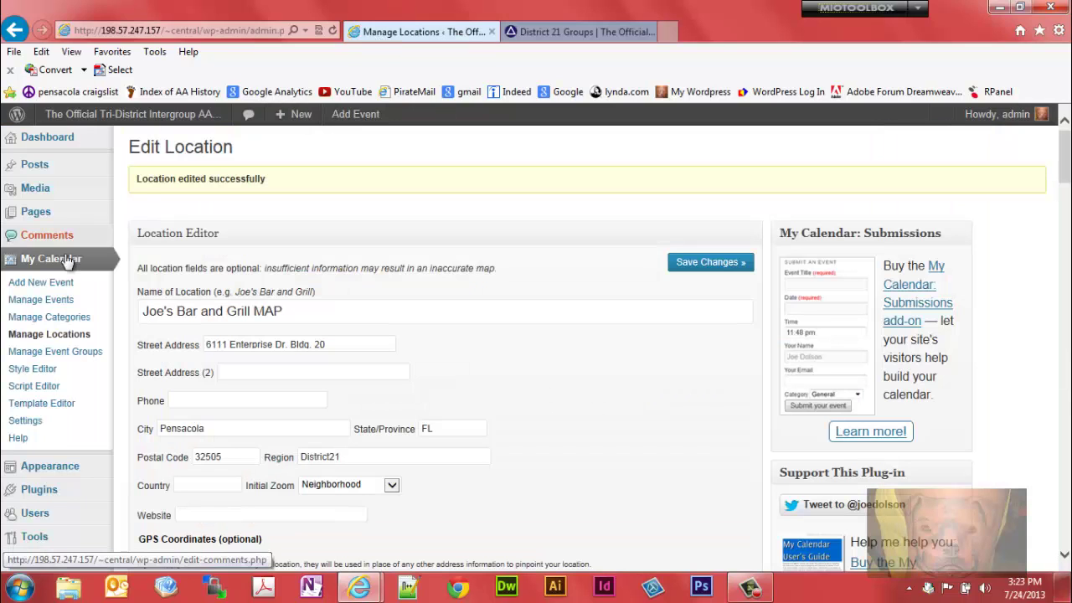
- Open event 200, My New Event O/D 2:00pm, for editing from a later Manage Events page
{"action": "left_click", "coordinate": [50, 299]}
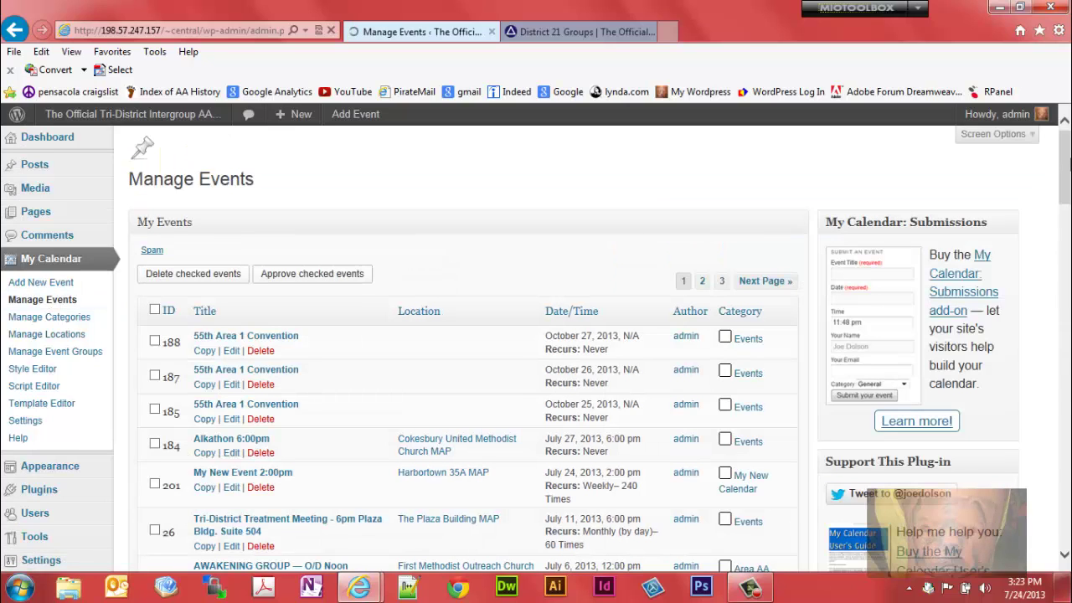
{"action": "left_click", "coordinate": [761, 281]}
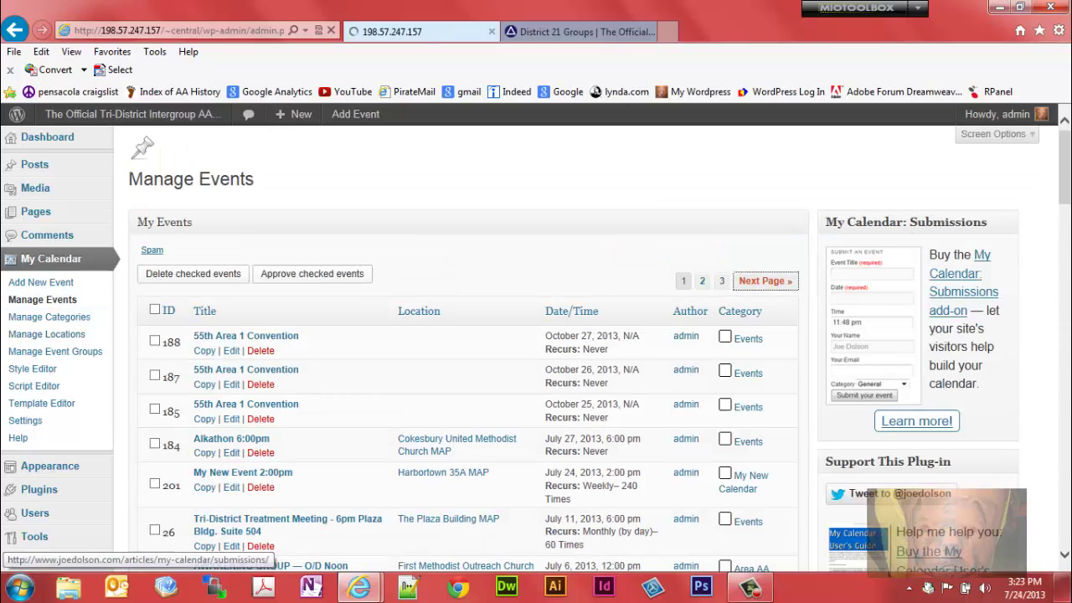
{"action": "scroll", "coordinate": [536, 347], "scroll_direction": "down", "scroll_amount": 5}
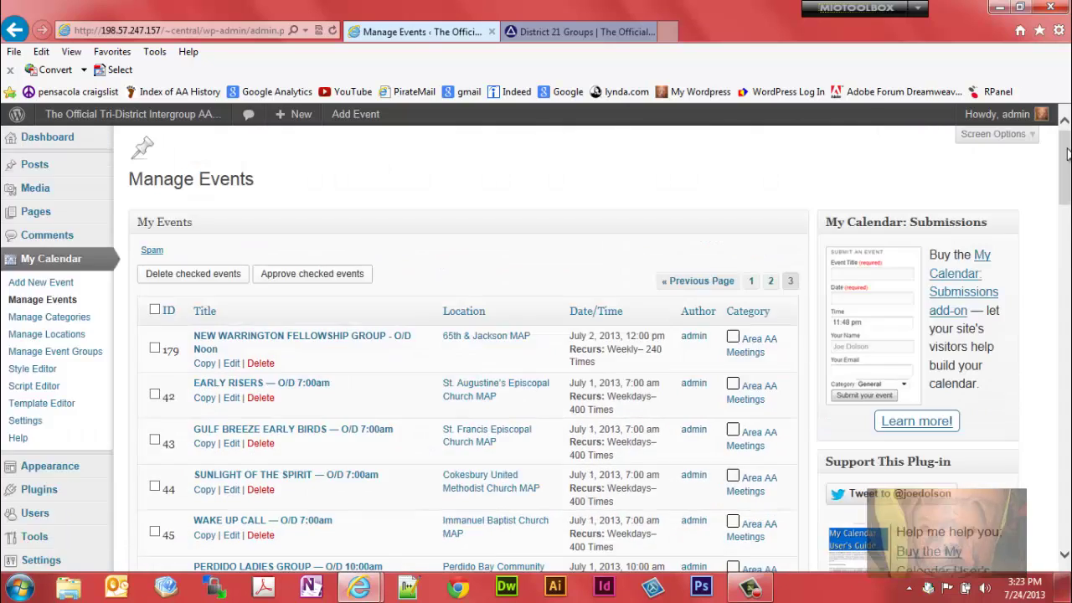
{"action": "scroll", "coordinate": [536, 347], "scroll_direction": "down", "scroll_amount": 4}
{"action": "left_click_drag", "start_coordinate": [1068, 205], "coordinate": [1067, 324]}
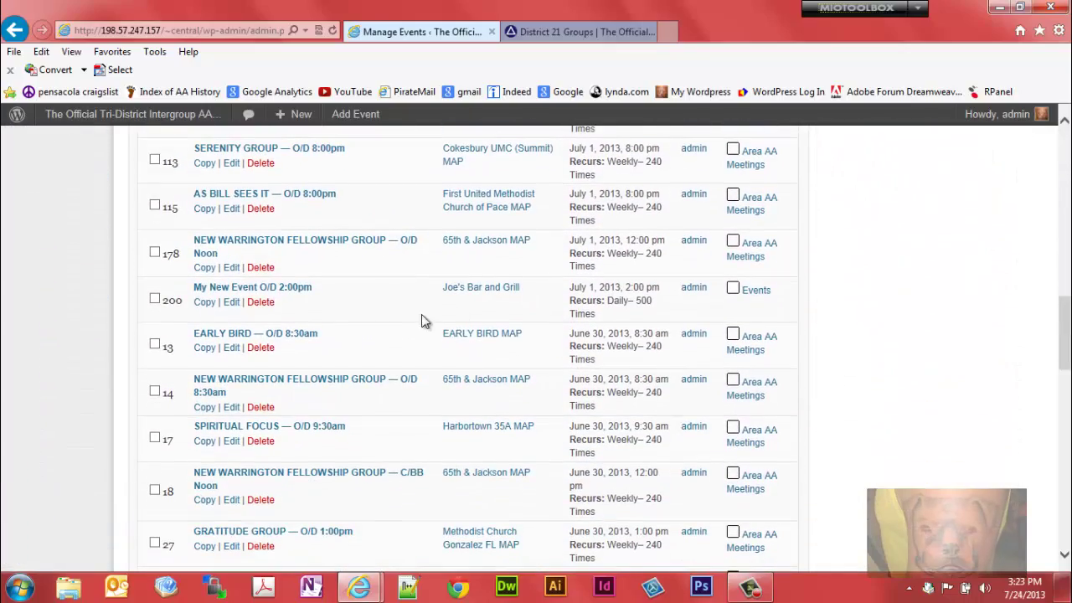
{"action": "left_click", "coordinate": [232, 303]}
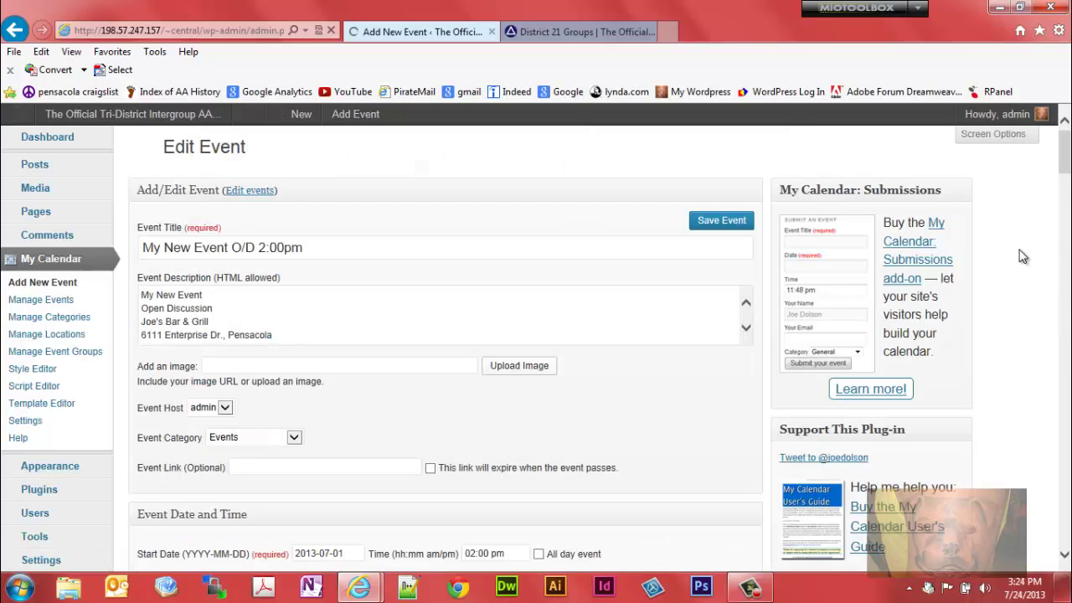
- Set its preset location to Joe's Bar and Grill MAP and save the event
{"action": "left_click_drag", "start_coordinate": [1067, 163], "coordinate": [1066, 490]}
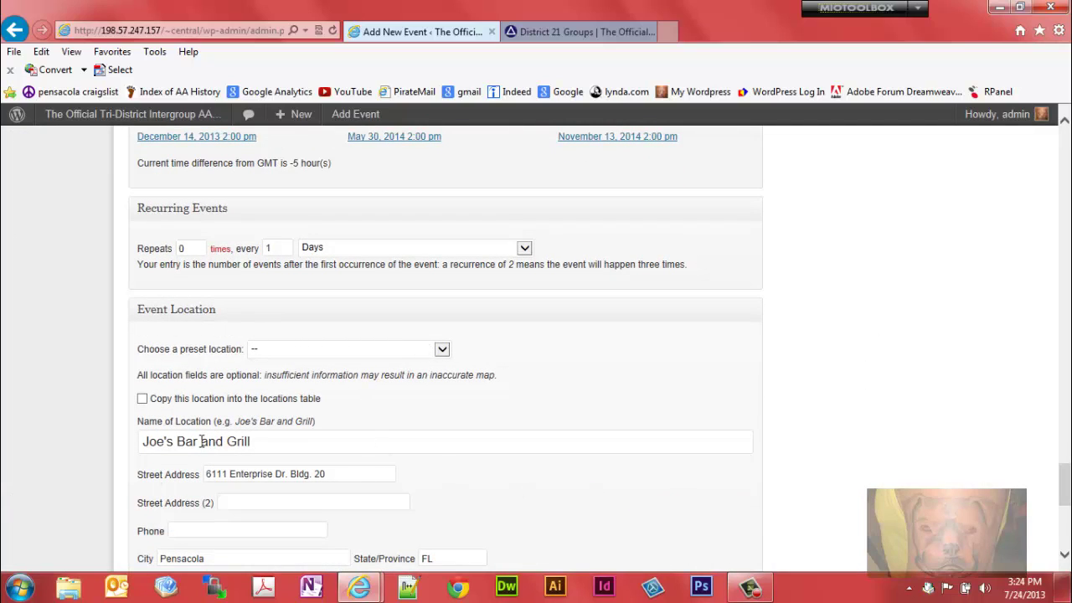
{"action": "left_click", "coordinate": [442, 349]}
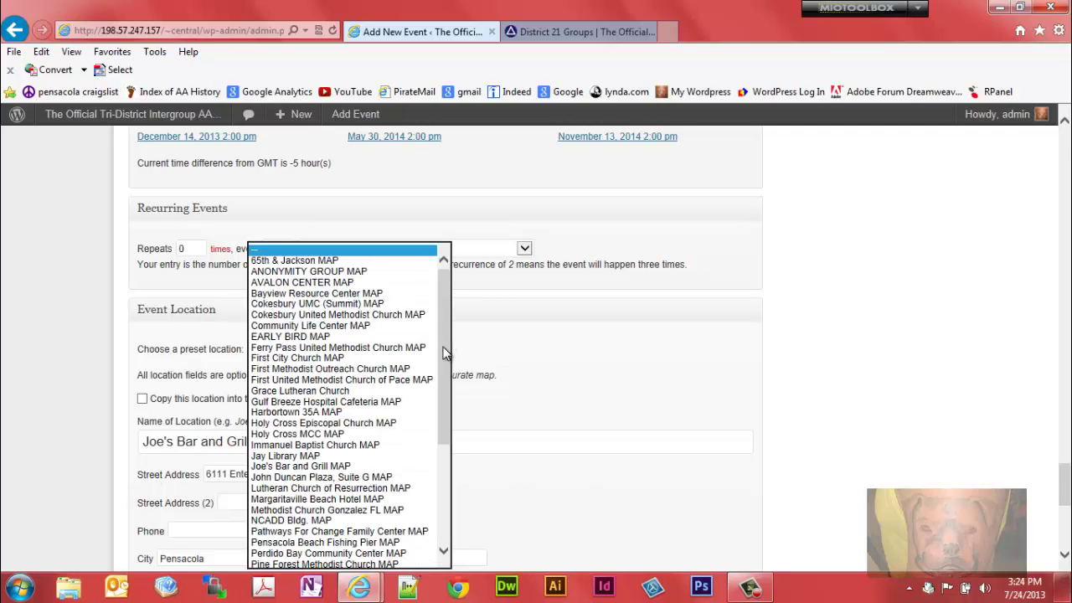
{"action": "left_click", "coordinate": [369, 467]}
{"action": "left_click_drag", "start_coordinate": [1068, 472], "coordinate": [1067, 514]}
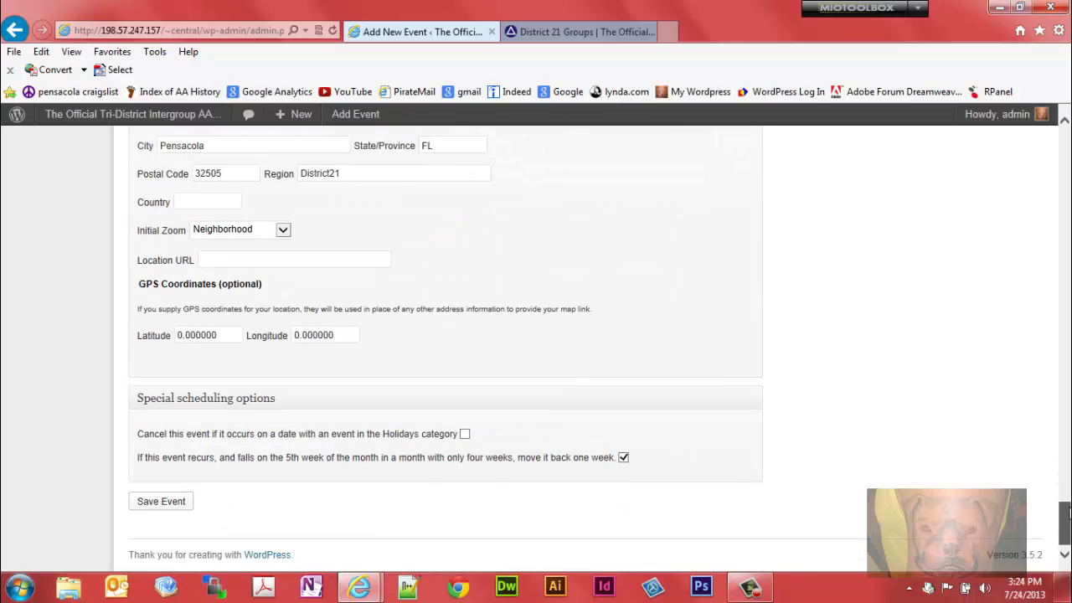
{"action": "left_click", "coordinate": [183, 501]}
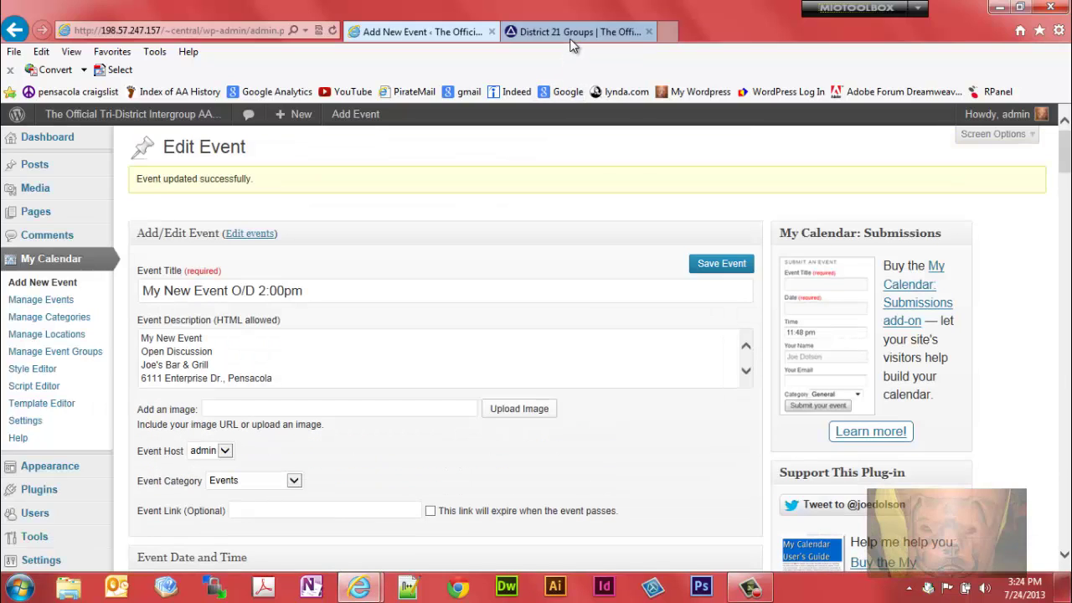
- Reload the District 21 Groups page to check the new location, then return to Manage Events
{"action": "left_click", "coordinate": [571, 31]}
{"action": "left_click", "coordinate": [333, 32]}
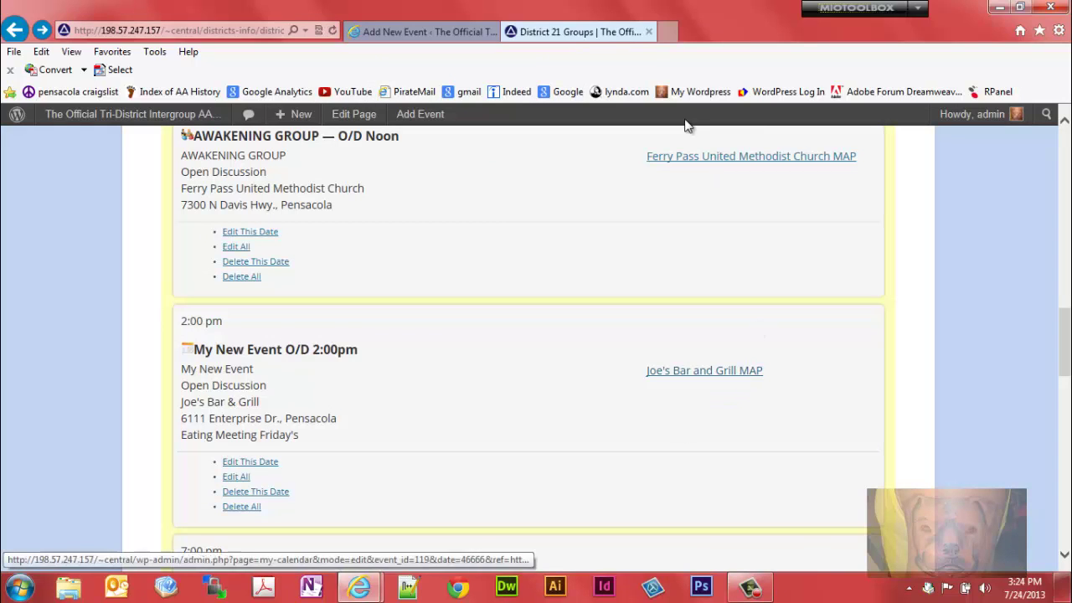
{"action": "left_click", "coordinate": [435, 32]}
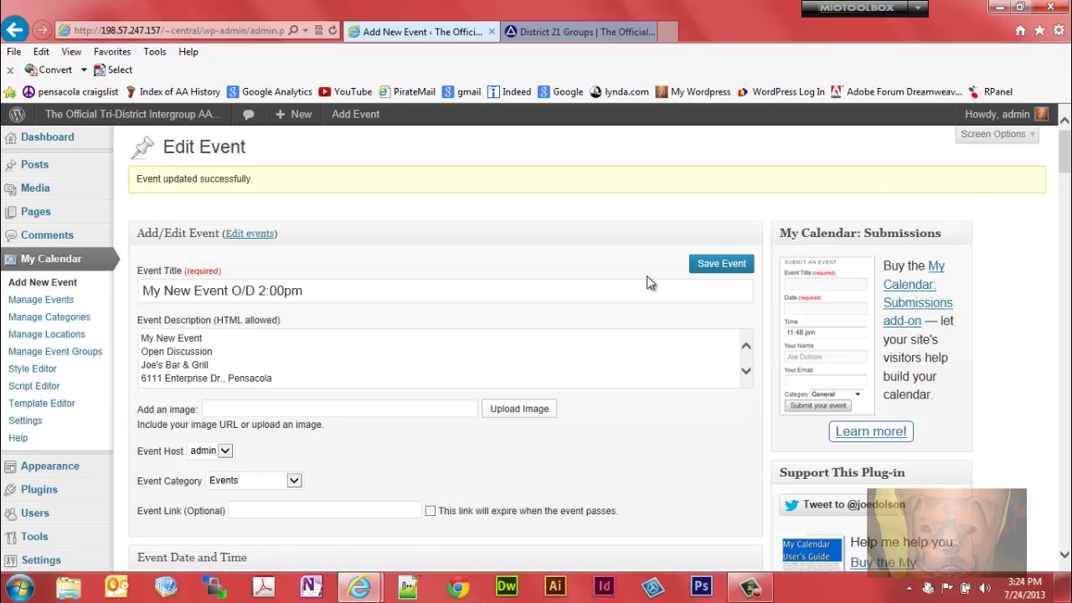
{"action": "left_click", "coordinate": [70, 300]}
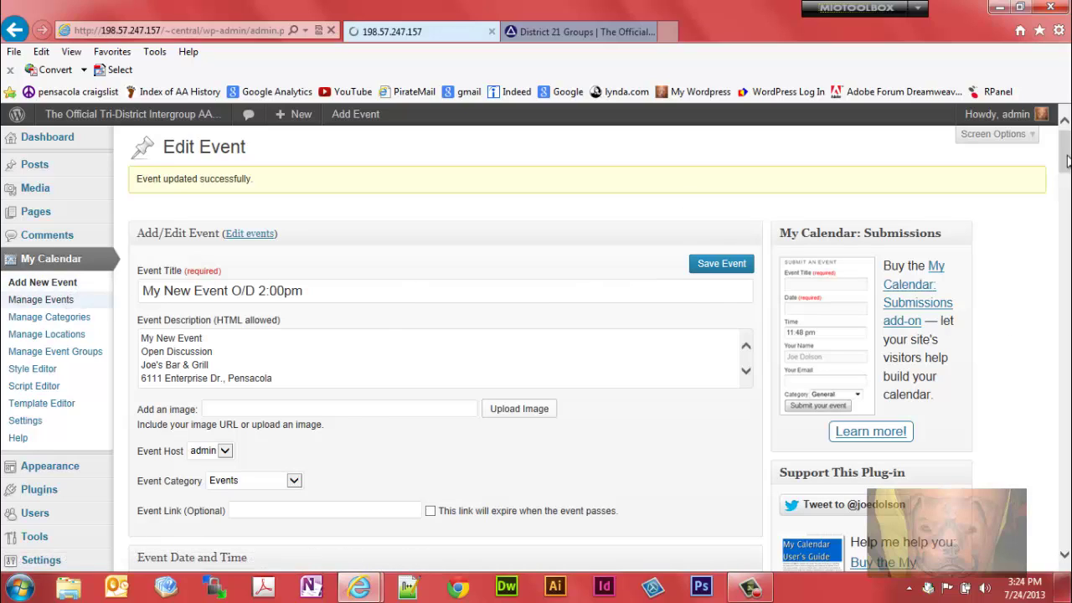
- On page 3 of Manage Events, request deletion of event 200, My New Event O/D 2:00pm
{"action": "scroll", "coordinate": [1067, 192], "scroll_direction": "down", "scroll_amount": 5}
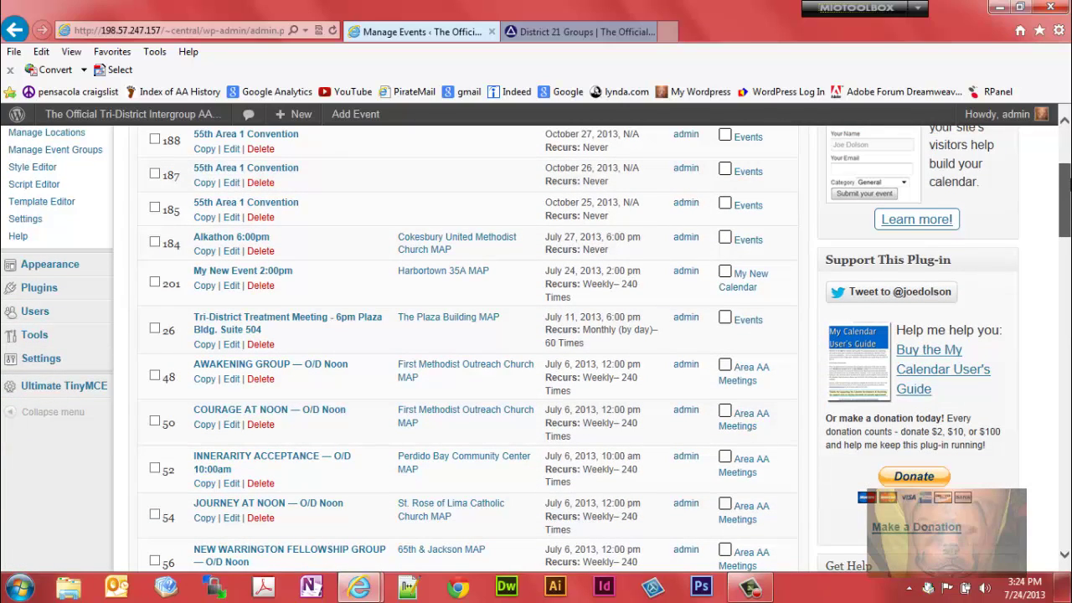
{"action": "scroll", "coordinate": [1065, 167], "scroll_direction": "up", "scroll_amount": 5}
{"action": "left_click", "coordinate": [720, 285]}
{"action": "left_click_drag", "start_coordinate": [1064, 171], "coordinate": [1067, 333]}
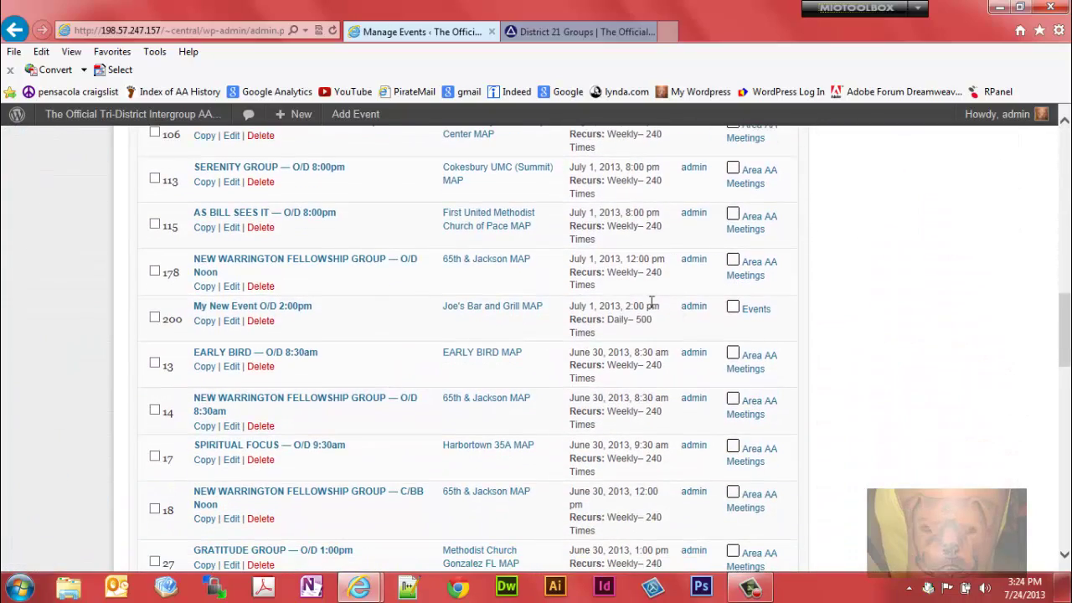
{"action": "left_click", "coordinate": [261, 322]}
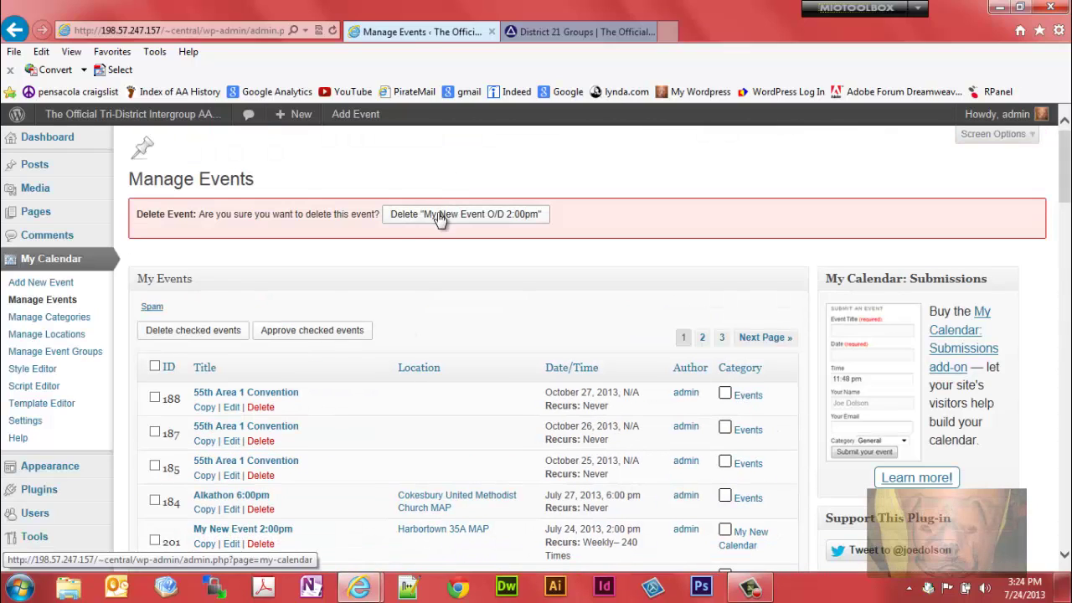
- Confirm the deletion and title a new event 'My New Event 2:00pm'
{"action": "left_click", "coordinate": [439, 219]}
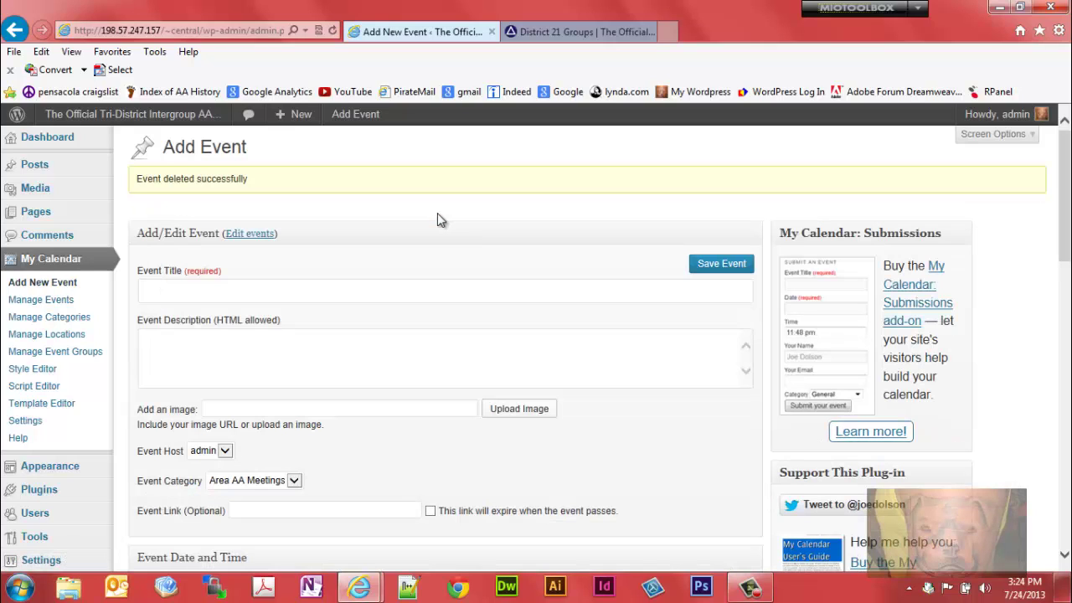
{"action": "left_click", "coordinate": [239, 290]}
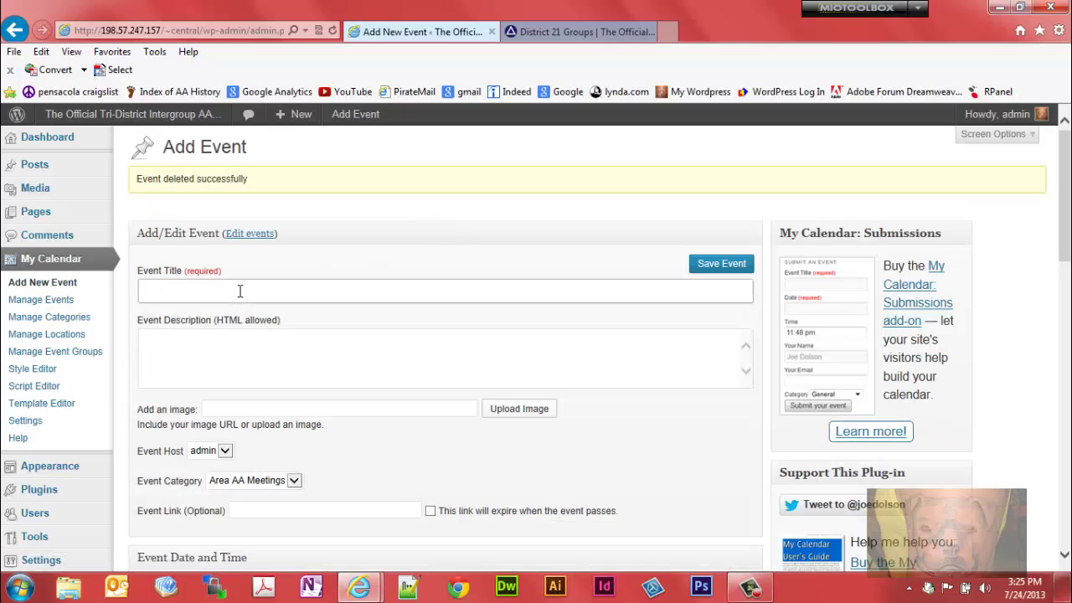
{"action": "type", "text": "My"}
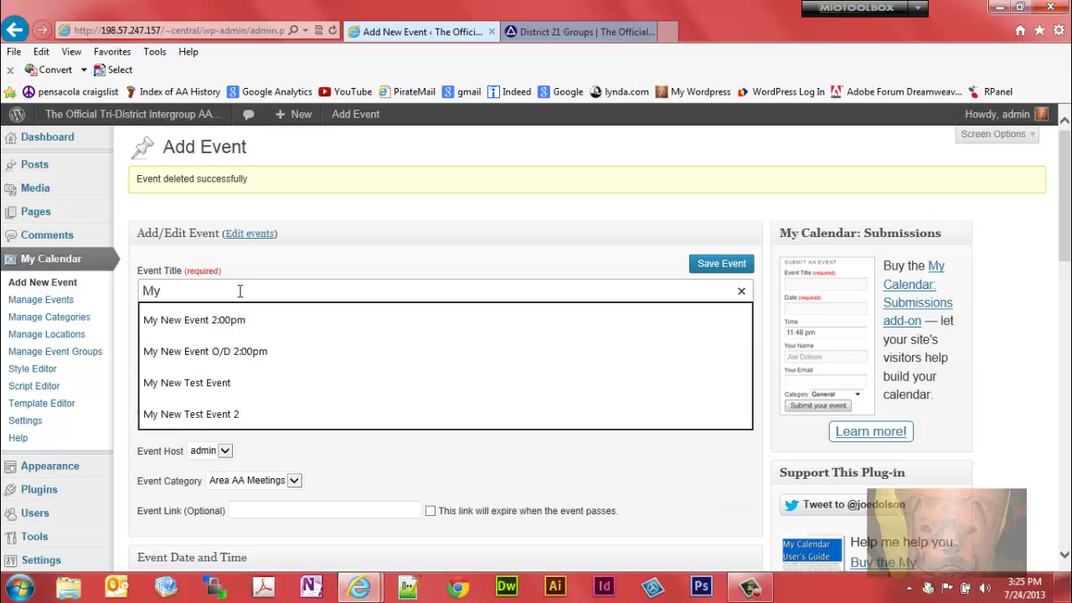
{"action": "type", "text": " New E"}
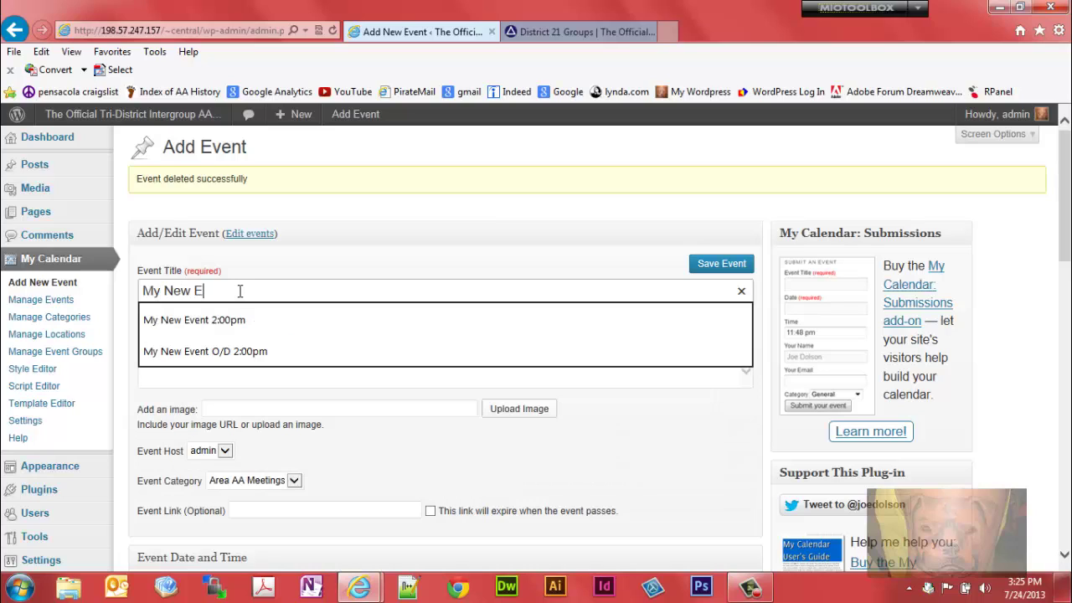
{"action": "type", "text": "vent"}
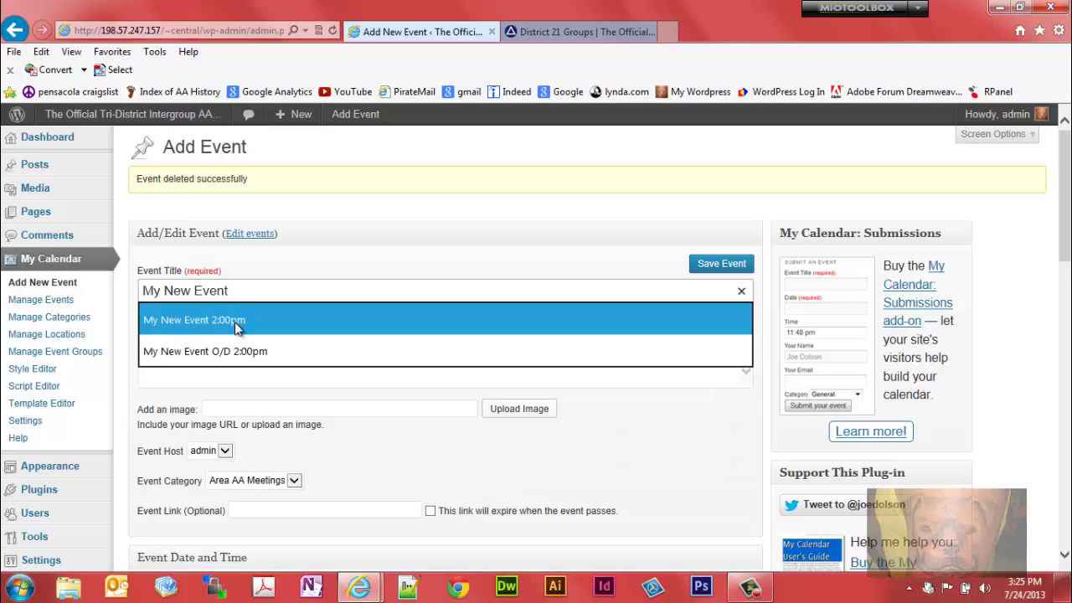
{"action": "left_click", "coordinate": [234, 321]}
- Copy 'My New Event' from the title into the event description
{"action": "left_click", "coordinate": [224, 355]}
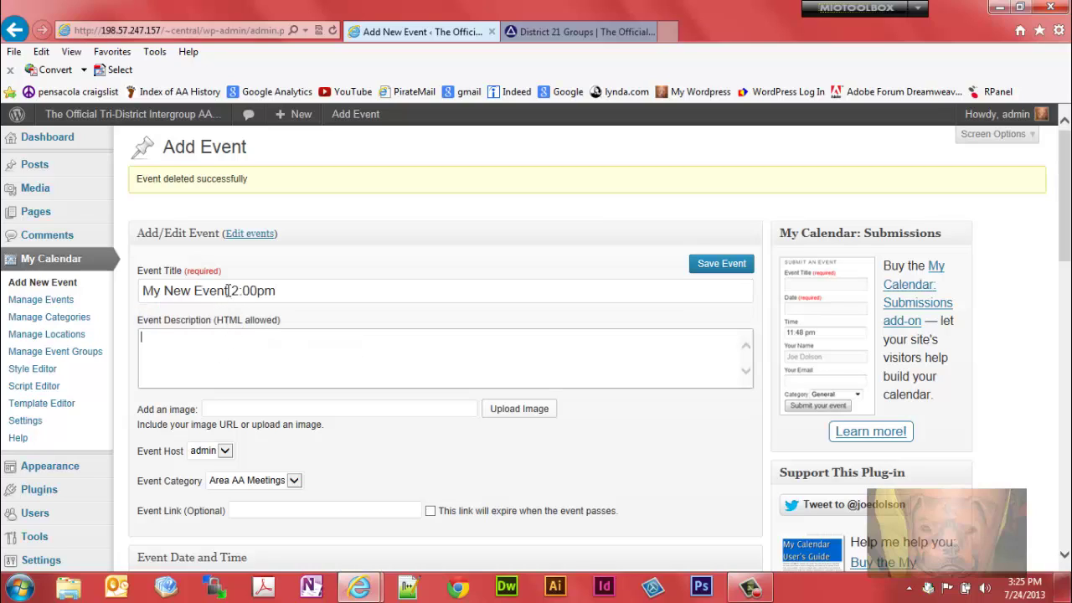
{"action": "left_click_drag", "start_coordinate": [228, 289], "coordinate": [119, 290]}
{"action": "key", "text": "ctrl+c"}
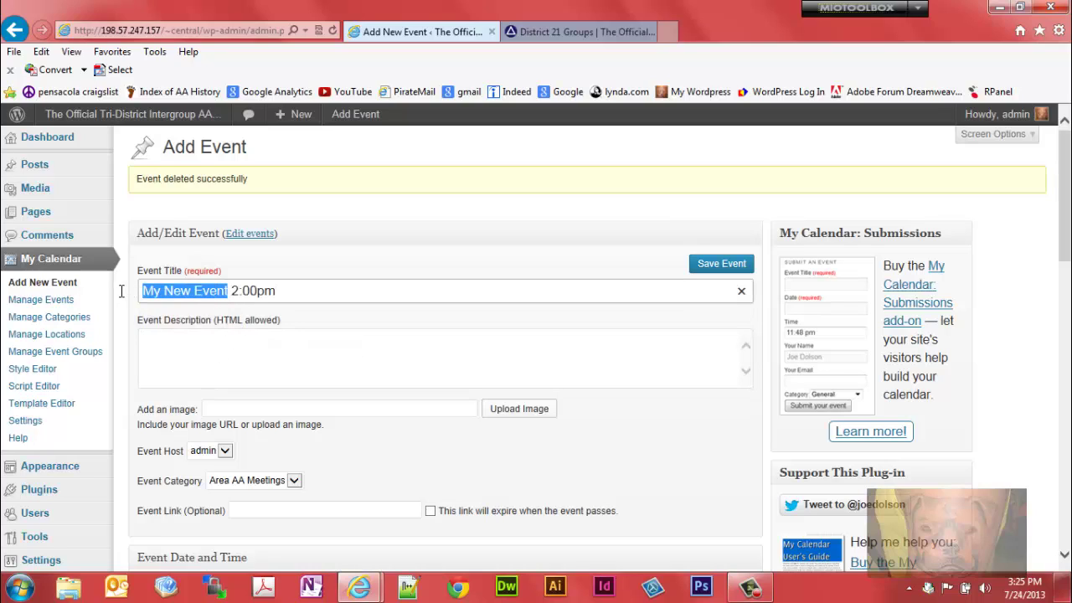
{"action": "left_click", "coordinate": [157, 337]}
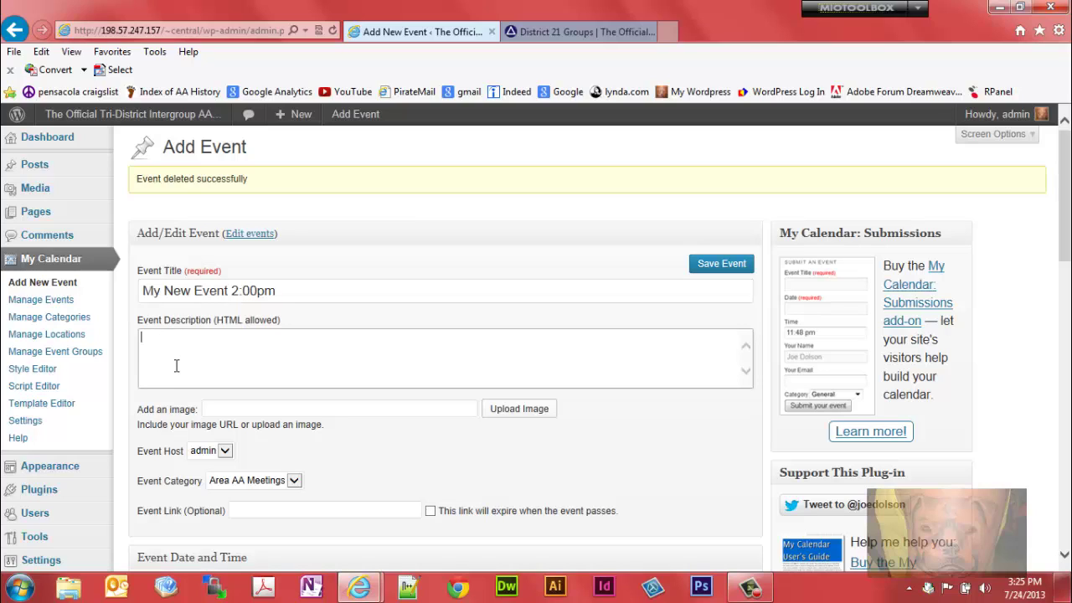
{"action": "key", "text": "ctrl+v"}
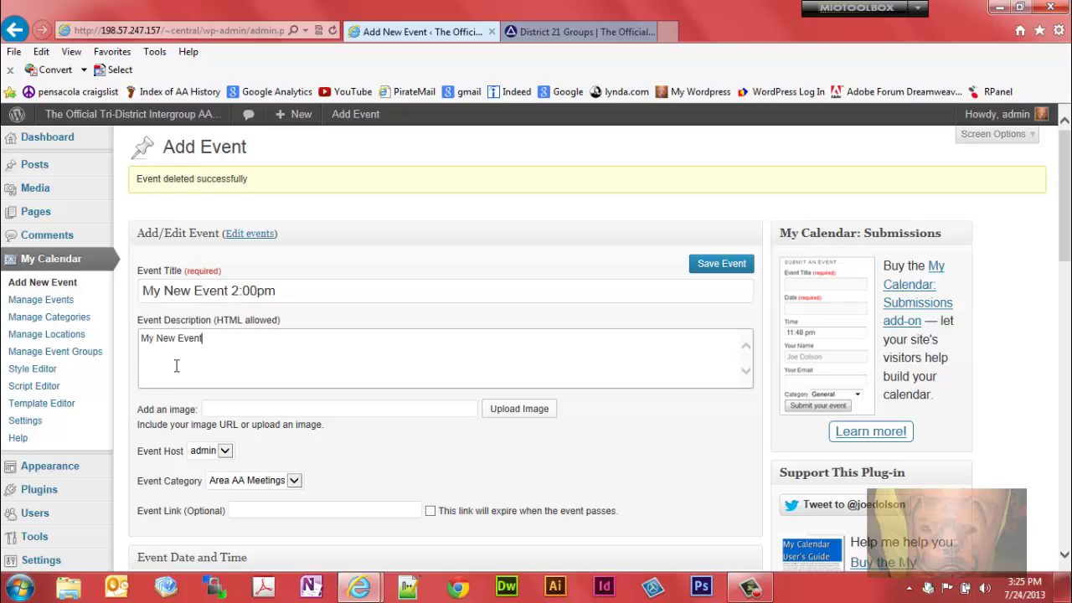
- View the old My New Event O/D 2:00pm listing on District 21 Groups, selecting its title text
{"action": "left_click", "coordinate": [544, 35]}
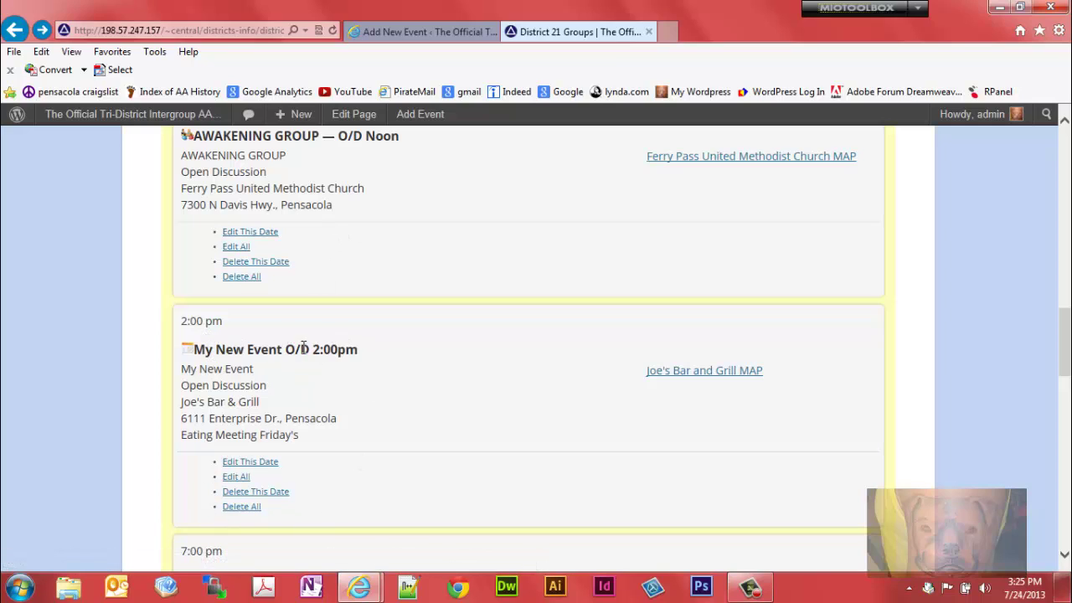
{"action": "left_click_drag", "start_coordinate": [359, 349], "coordinate": [196, 350]}
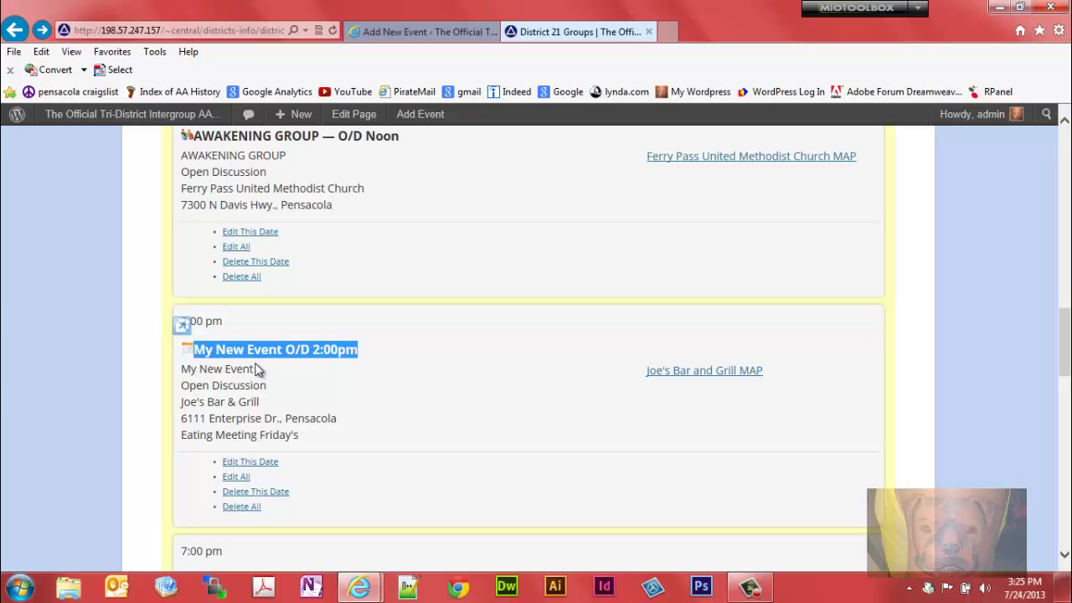
{"action": "left_click_drag", "start_coordinate": [256, 369], "coordinate": [190, 373]}
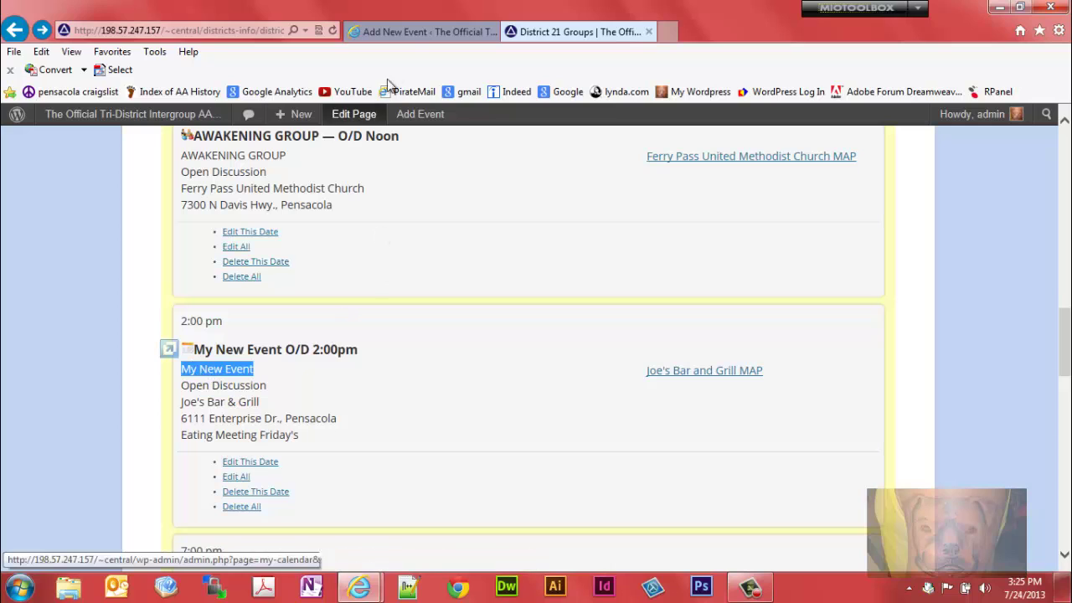
- Add 'Joe's bar & Grill' to the new event's description
{"action": "left_click", "coordinate": [407, 33]}
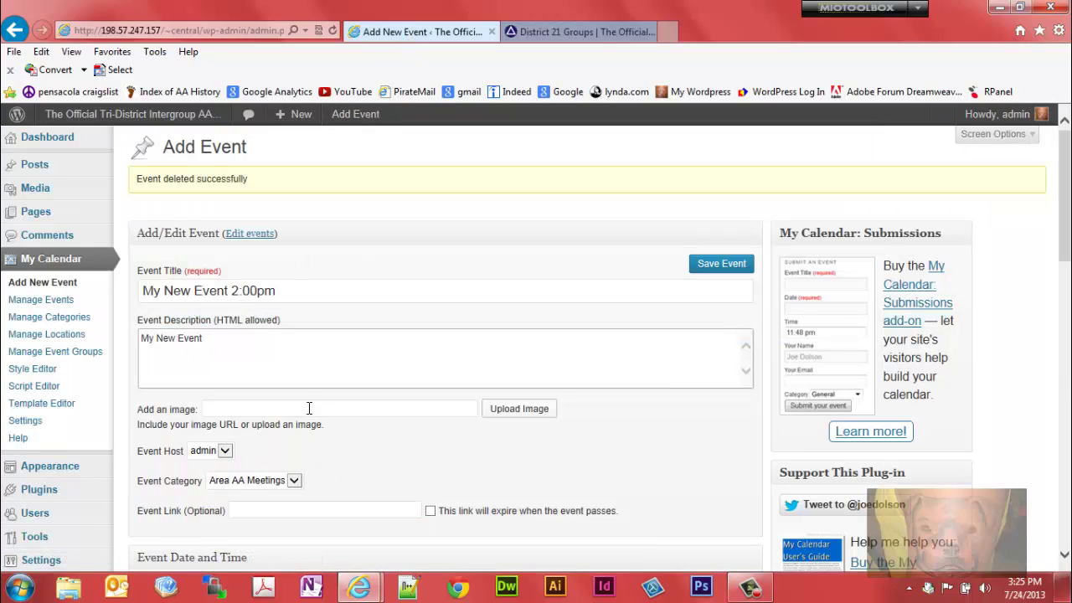
{"action": "type", "text": "Joe's bar & Grill"}
{"action": "left_click_drag", "start_coordinate": [1067, 164], "coordinate": [1068, 231]}
- Start the event on 2013-07-24 at 2:00pm and hide its end time
{"action": "left_click", "coordinate": [355, 361]}
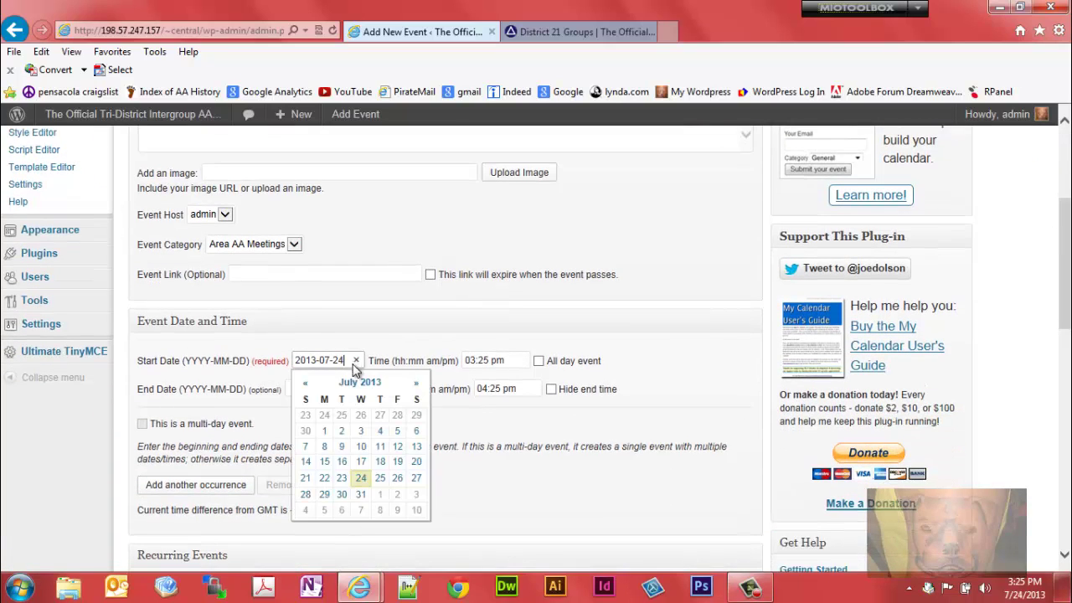
{"action": "left_click", "coordinate": [361, 484]}
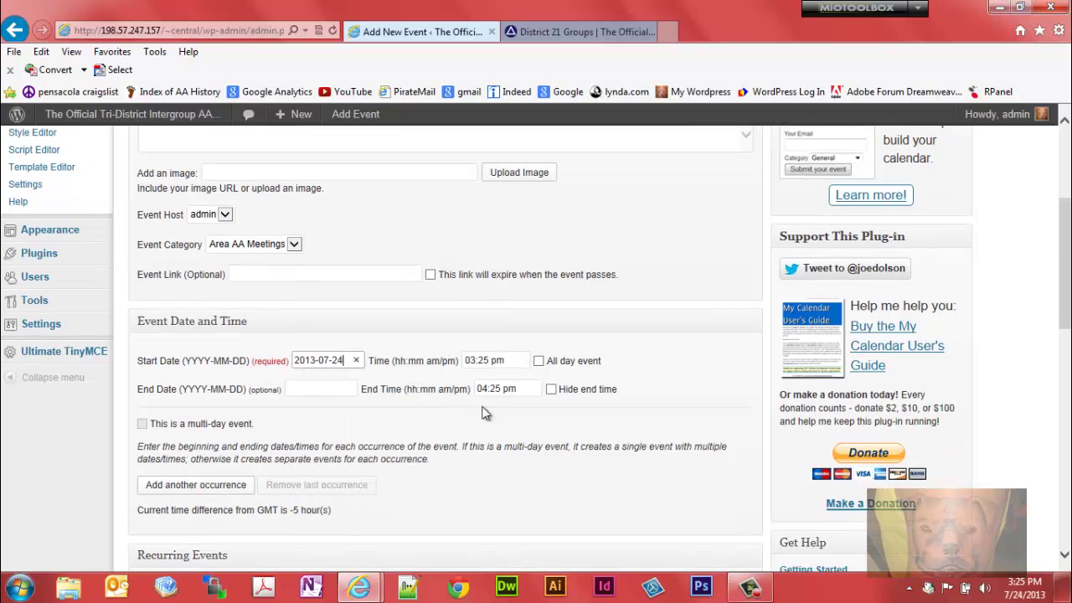
{"action": "left_click", "coordinate": [519, 366]}
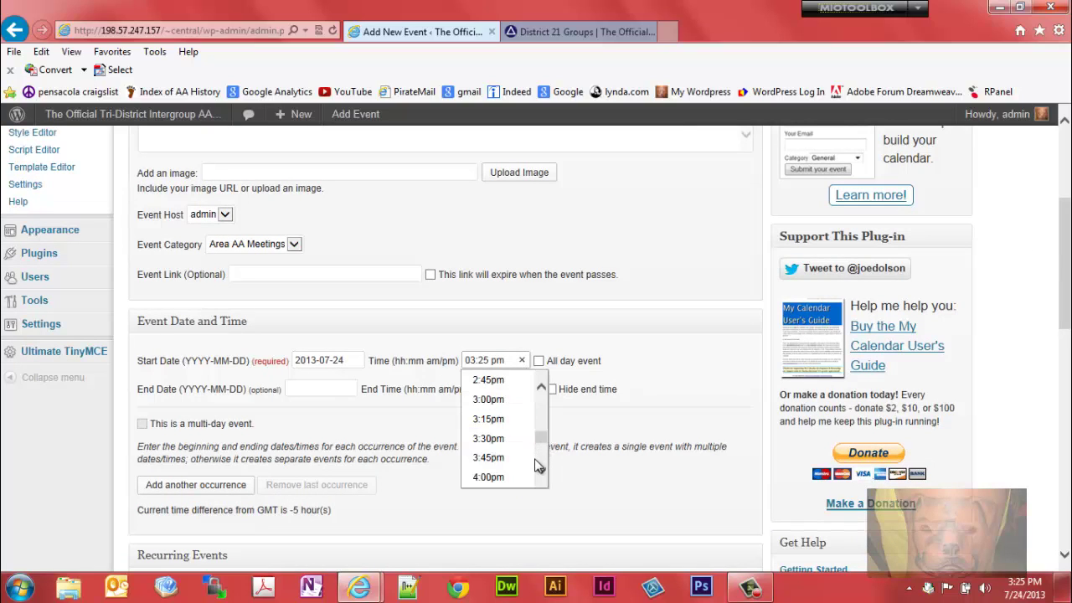
{"action": "scroll", "coordinate": [541, 467], "scroll_direction": "down", "scroll_amount": 2}
{"action": "scroll", "coordinate": [542, 466], "scroll_direction": "down", "scroll_amount": 2}
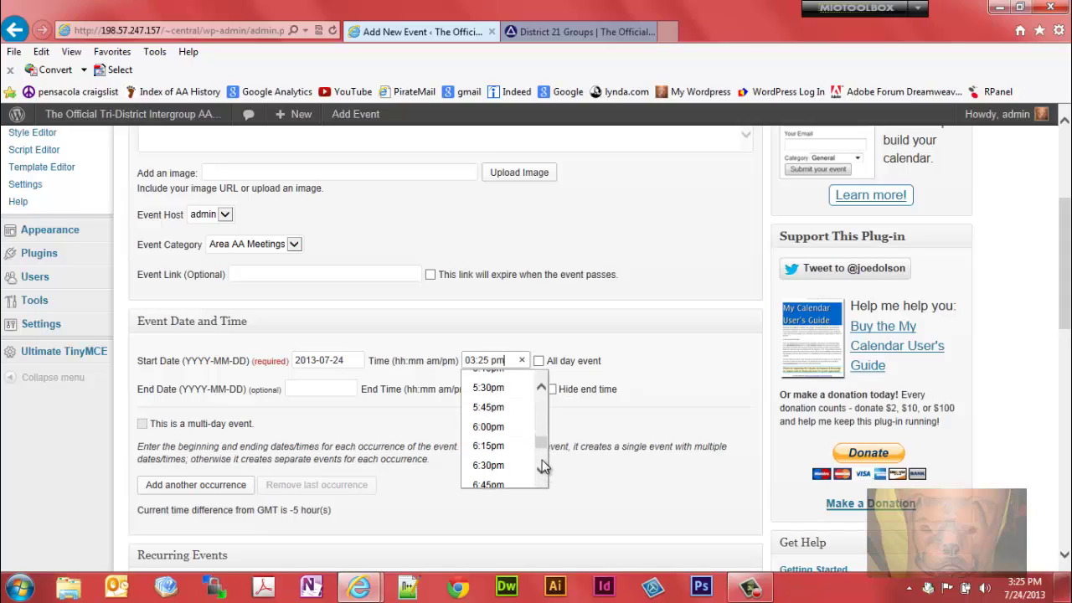
{"action": "scroll", "coordinate": [547, 412], "scroll_direction": "up", "scroll_amount": 2}
{"action": "scroll", "coordinate": [544, 412], "scroll_direction": "up", "scroll_amount": 2}
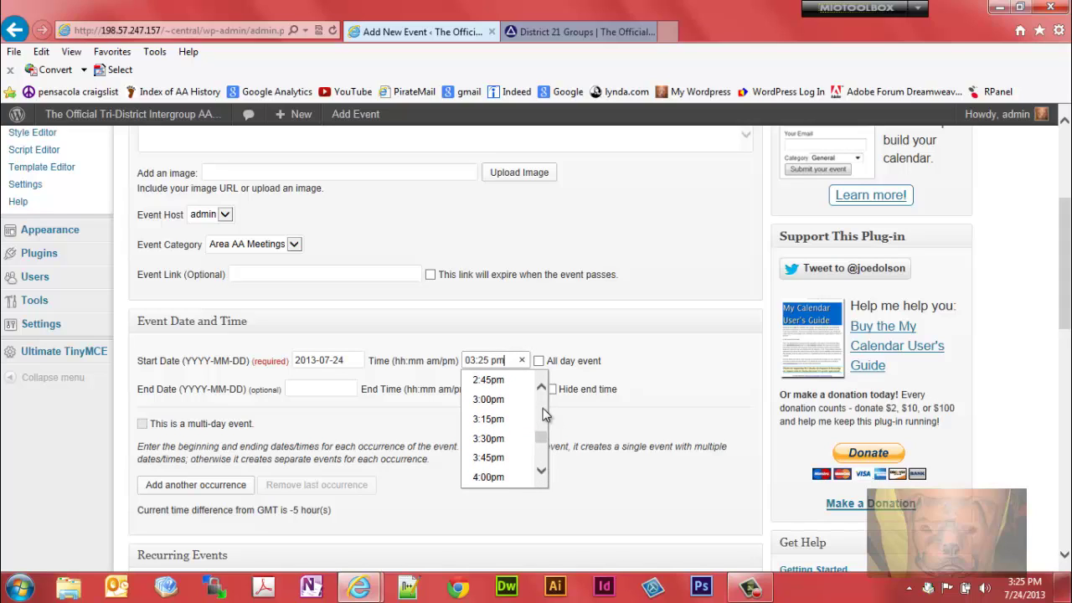
{"action": "left_click", "coordinate": [541, 389]}
{"action": "left_click", "coordinate": [542, 390]}
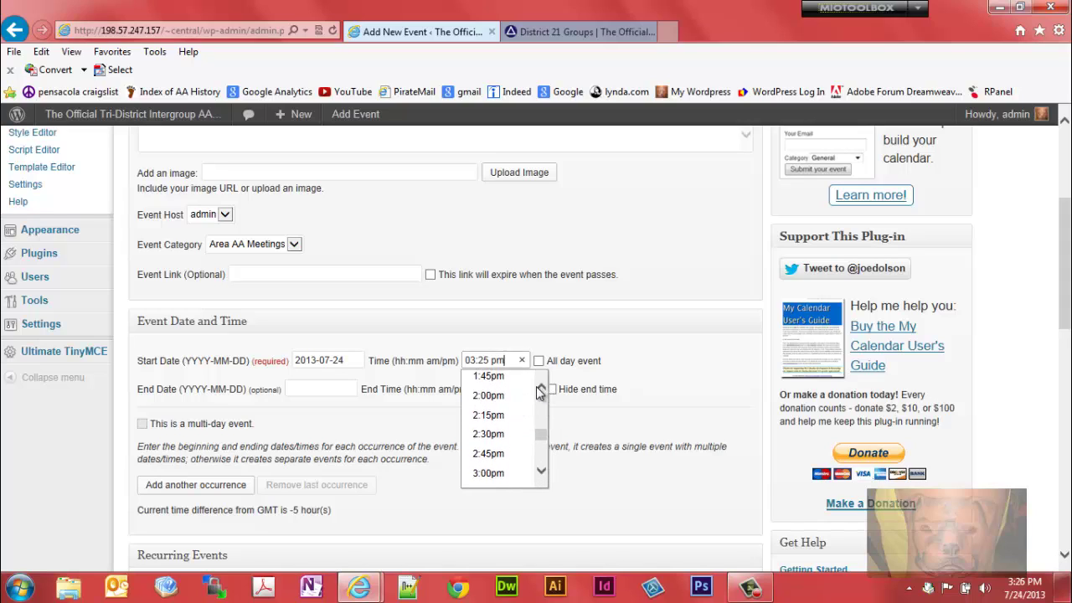
{"action": "left_click", "coordinate": [506, 403]}
{"action": "left_click", "coordinate": [551, 392]}
{"action": "scroll", "coordinate": [1065, 268], "scroll_direction": "down", "scroll_amount": 1}
{"action": "scroll", "coordinate": [1064, 268], "scroll_direction": "down", "scroll_amount": 3}
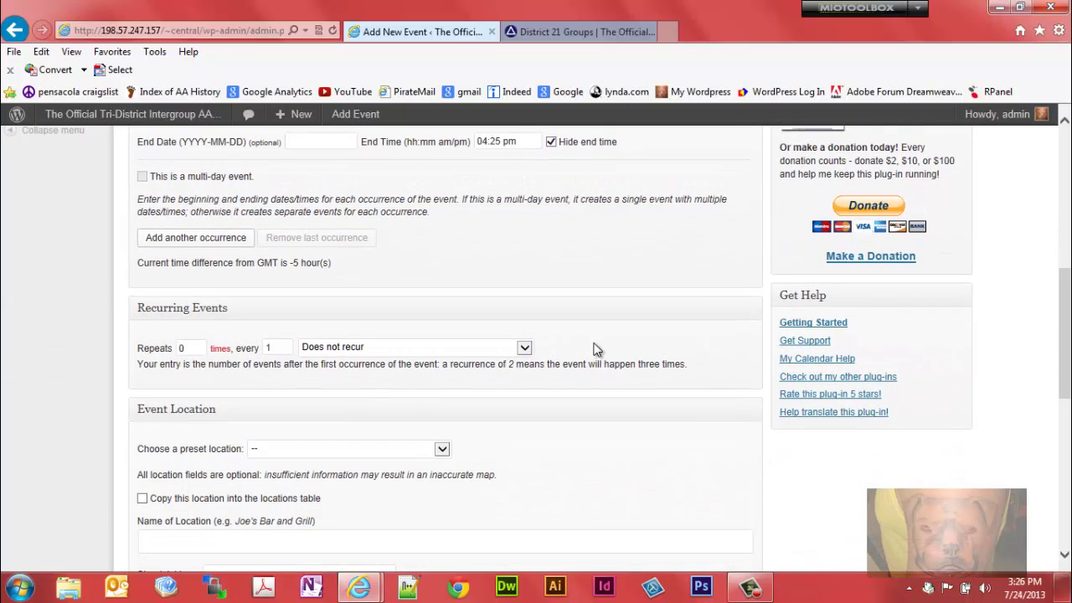
- Set the event to repeat every 1 day, weekdays only, then scroll through the form
{"action": "left_click", "coordinate": [525, 347]}
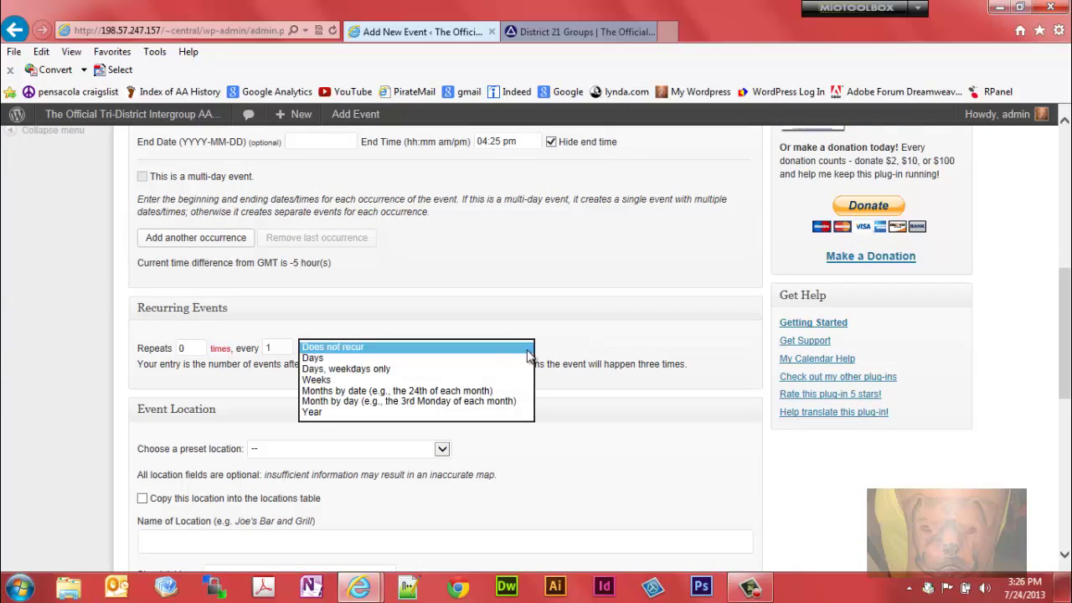
{"action": "left_click", "coordinate": [421, 369]}
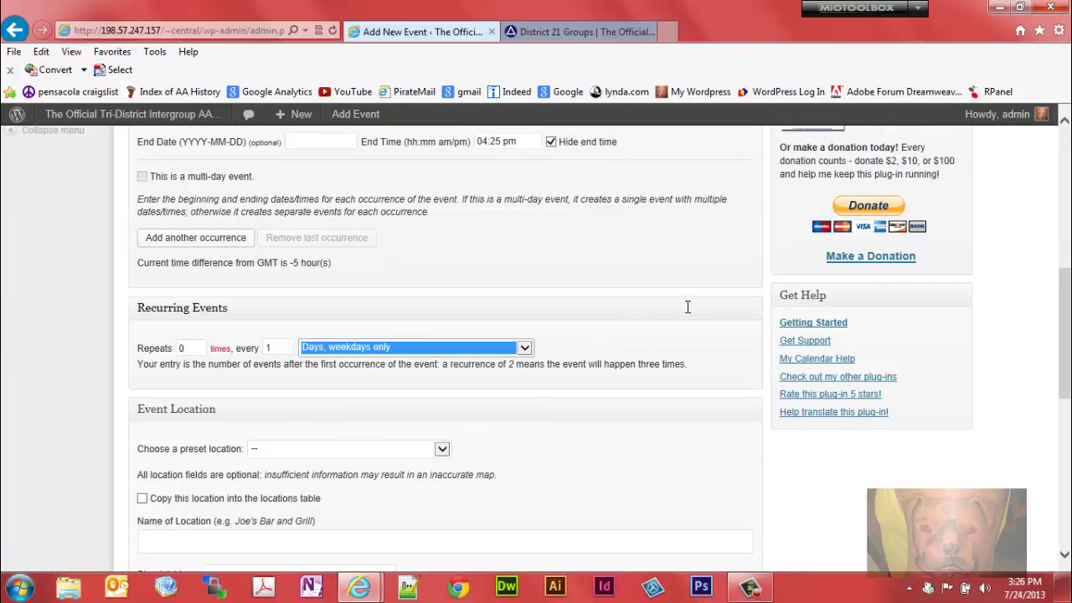
{"action": "double_click", "coordinate": [180, 348]}
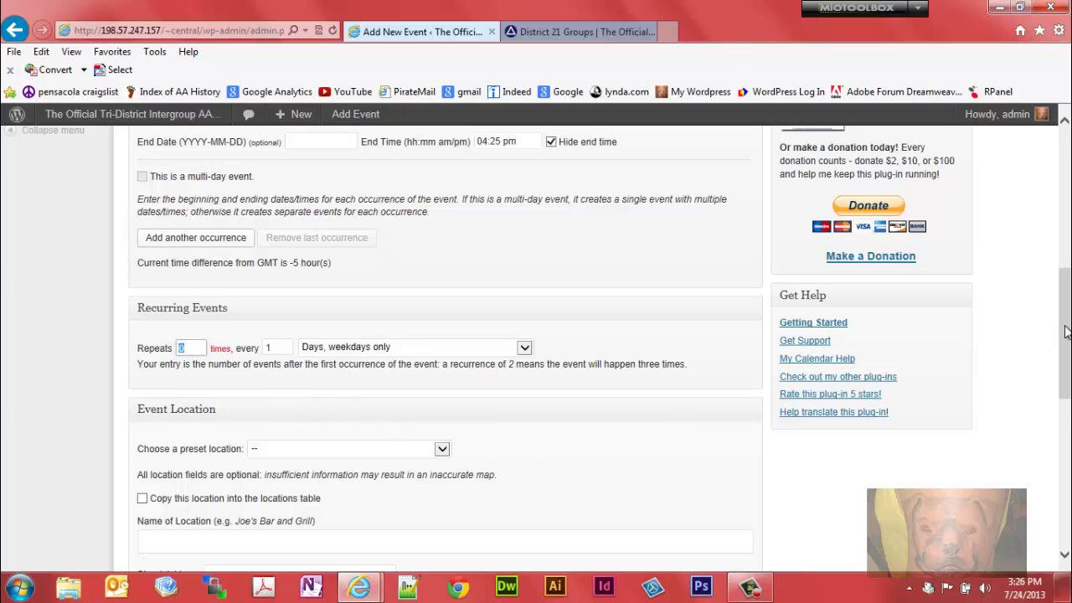
{"action": "mouse_move", "coordinate": [1065, 333]}
{"action": "left_mouse_down"}
{"action": "mouse_move", "coordinate": [1065, 359]}
{"action": "mouse_move", "coordinate": [1069, 333]}
{"action": "left_mouse_up"}
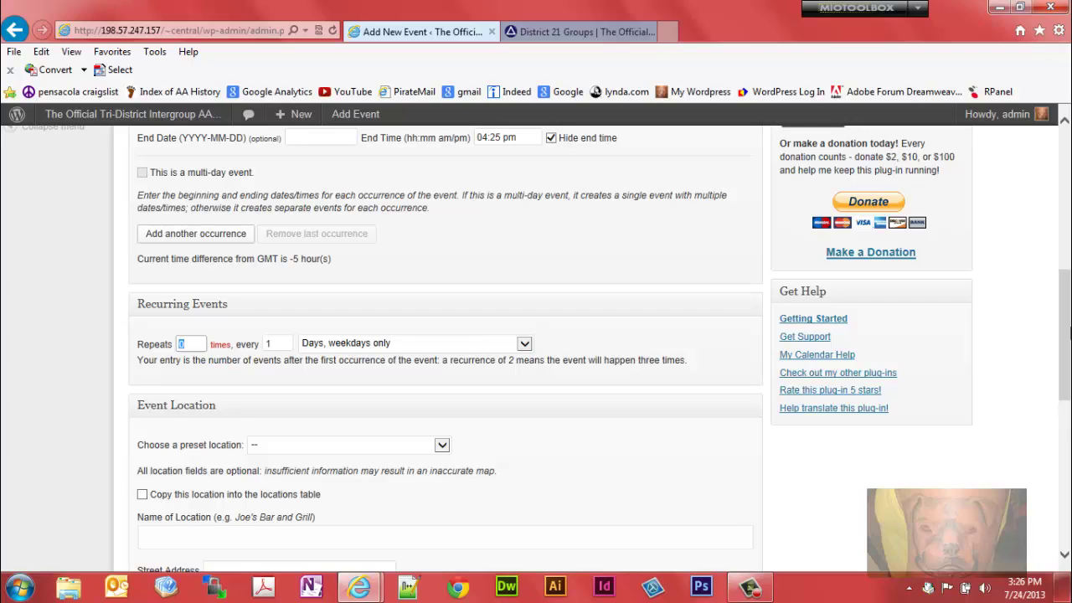
{"action": "left_click_drag", "start_coordinate": [1069, 333], "coordinate": [1066, 294]}
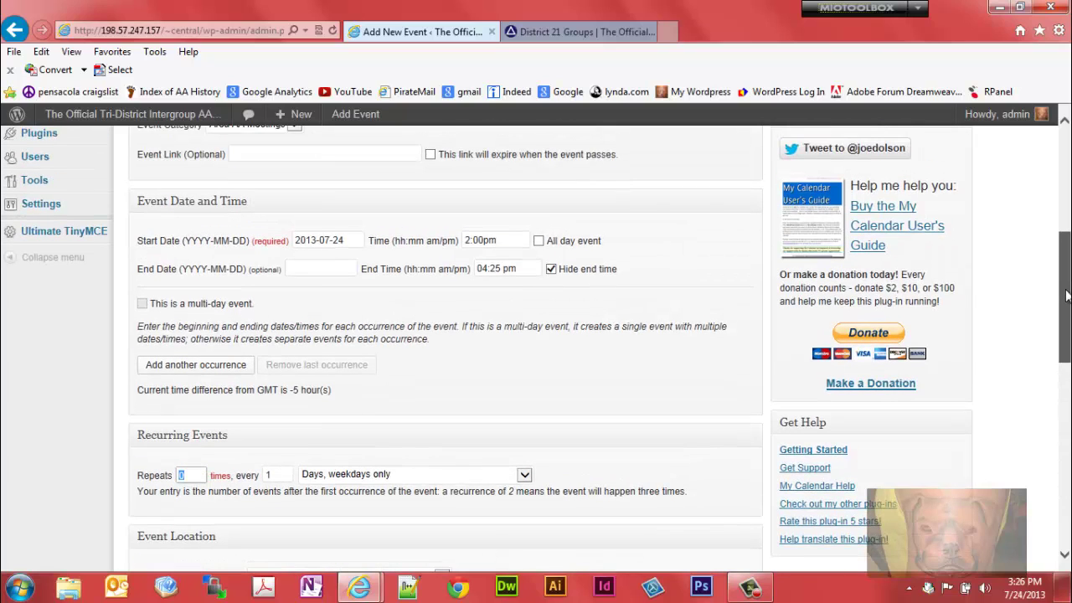
{"action": "left_click_drag", "start_coordinate": [1067, 295], "coordinate": [1066, 309]}
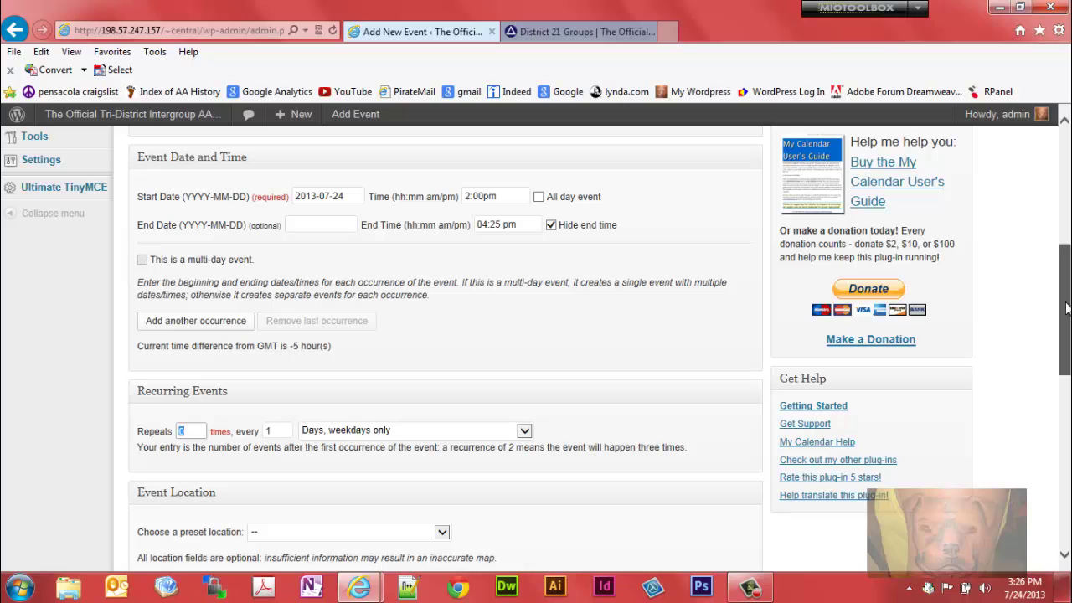
{"action": "left_click_drag", "start_coordinate": [1065, 309], "coordinate": [1065, 494]}
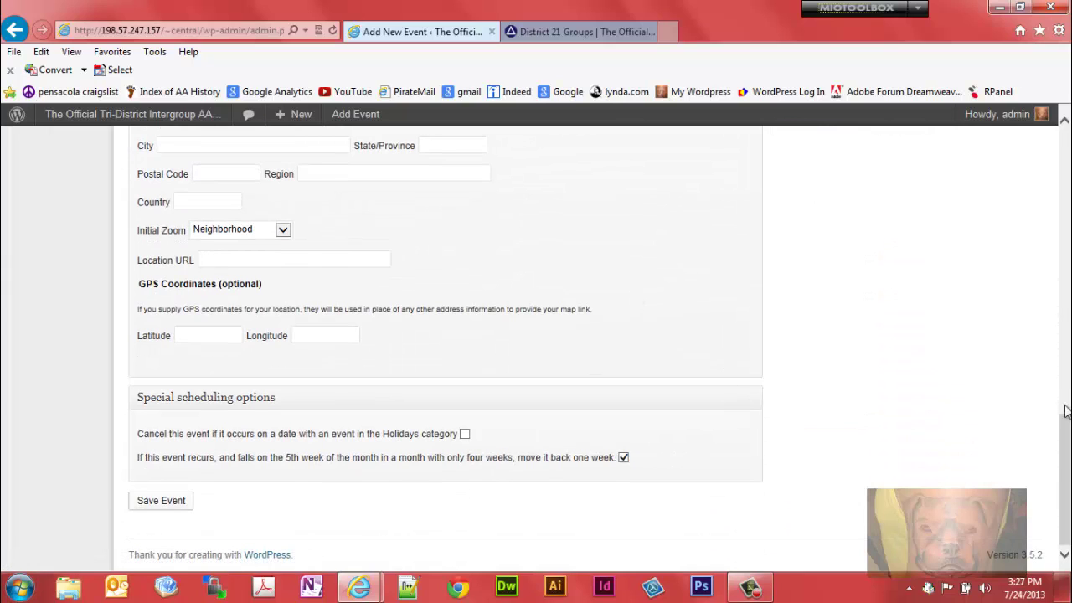
- Pick Joe's Bar and Grill MAP as the preset location and save the new event
{"action": "left_click_drag", "start_coordinate": [1064, 431], "coordinate": [1066, 348]}
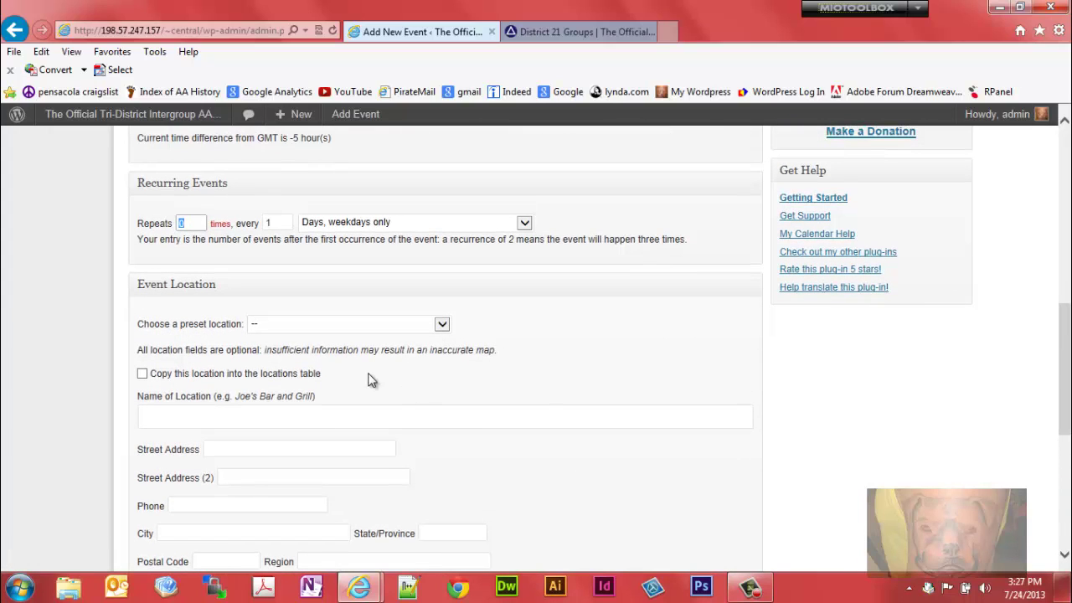
{"action": "left_click", "coordinate": [441, 323]}
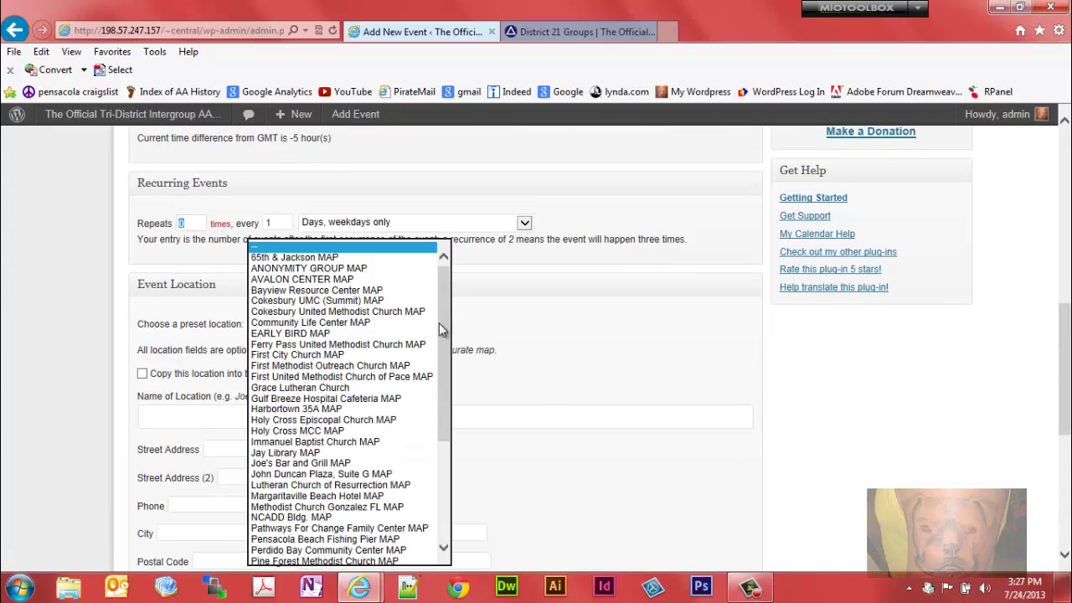
{"action": "left_click", "coordinate": [303, 463]}
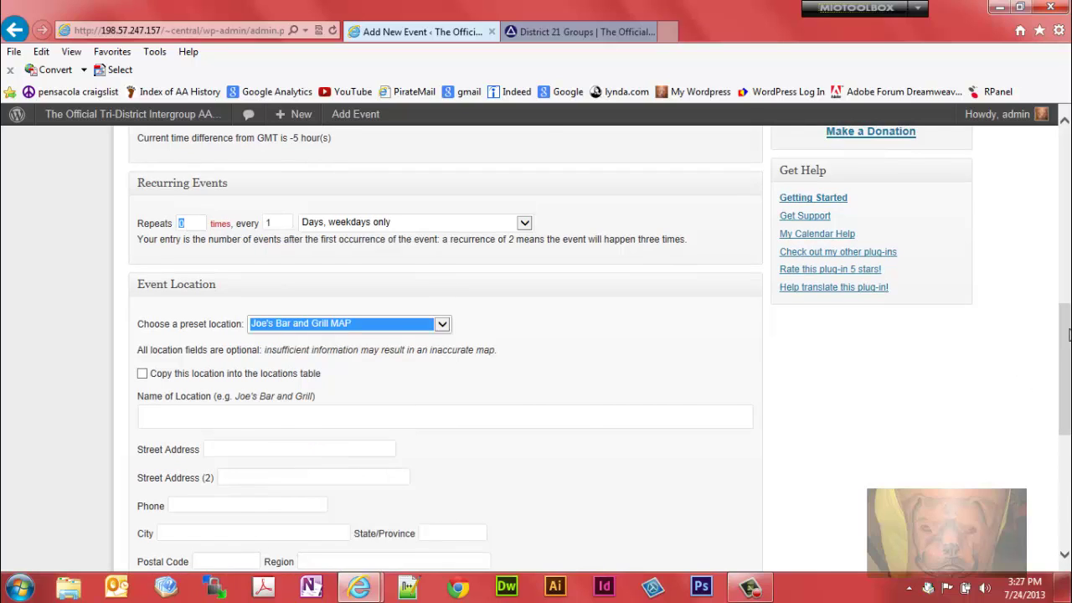
{"action": "left_click_drag", "start_coordinate": [1066, 344], "coordinate": [1066, 456]}
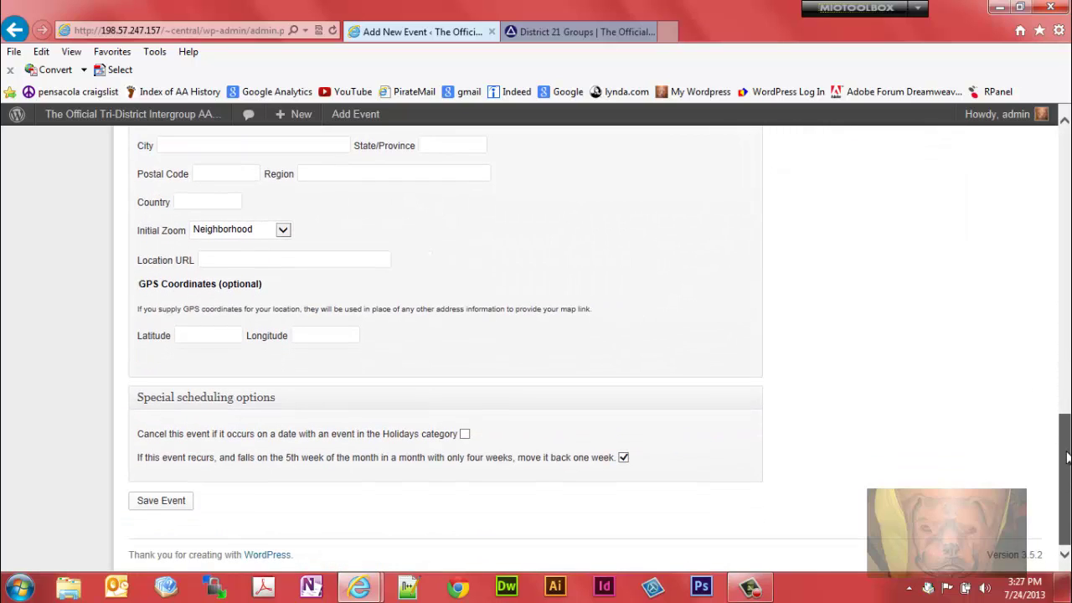
{"action": "left_click", "coordinate": [154, 502]}
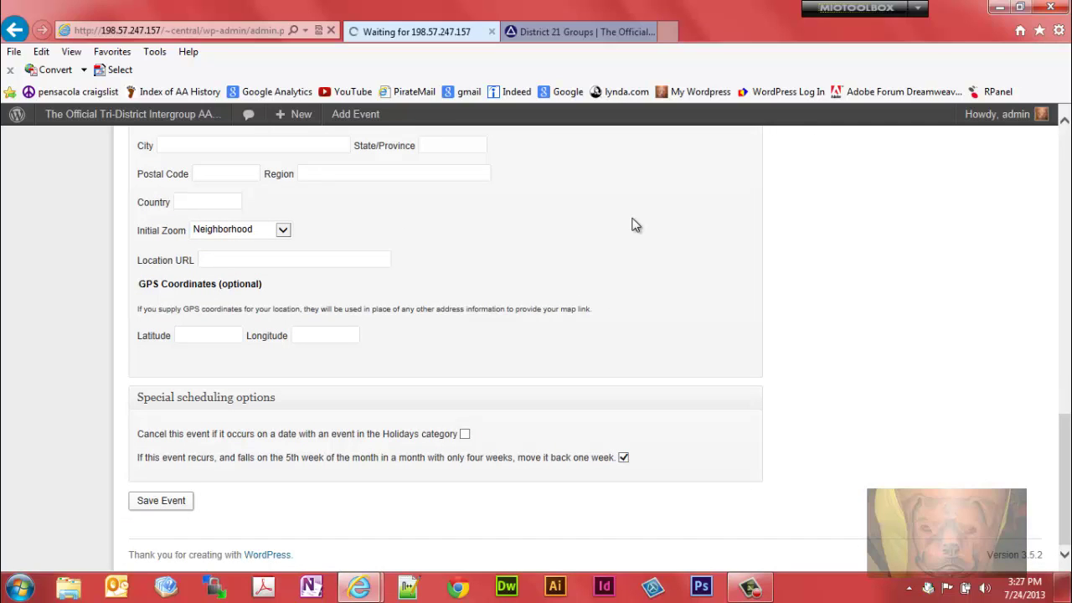
- Reload the District 21 Groups page at its July 24, 2013 listing and scroll up
{"action": "left_click", "coordinate": [562, 32]}
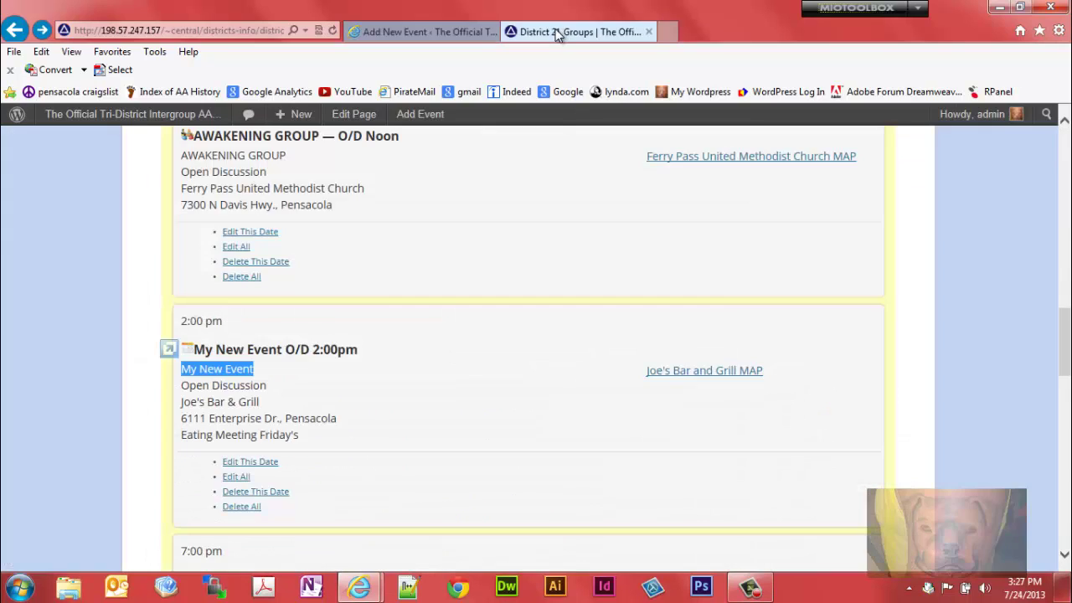
{"action": "left_click", "coordinate": [331, 30]}
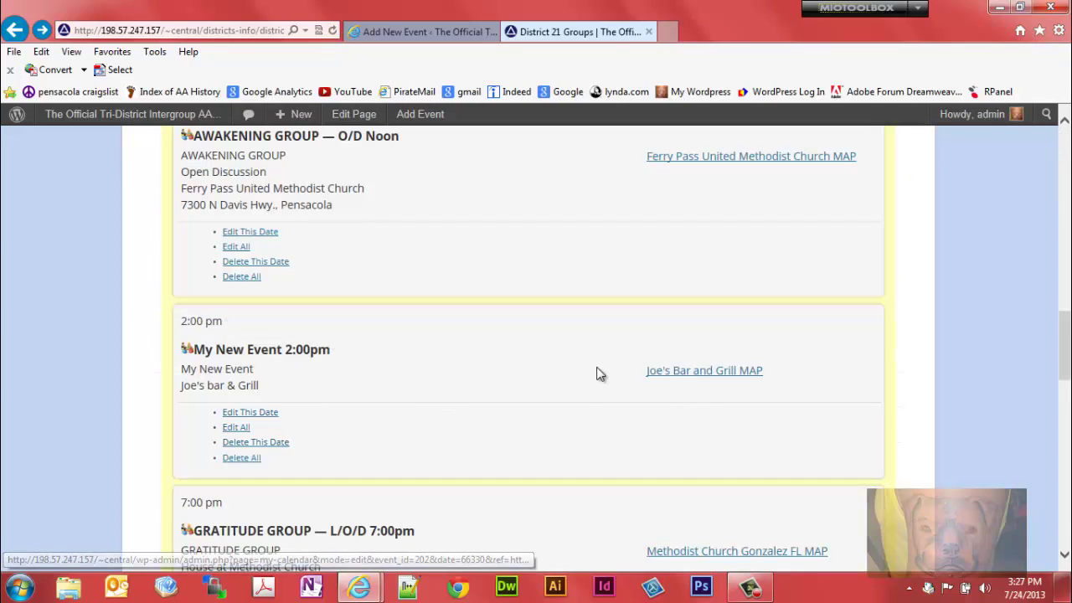
{"action": "left_click_drag", "start_coordinate": [1067, 364], "coordinate": [1066, 193]}
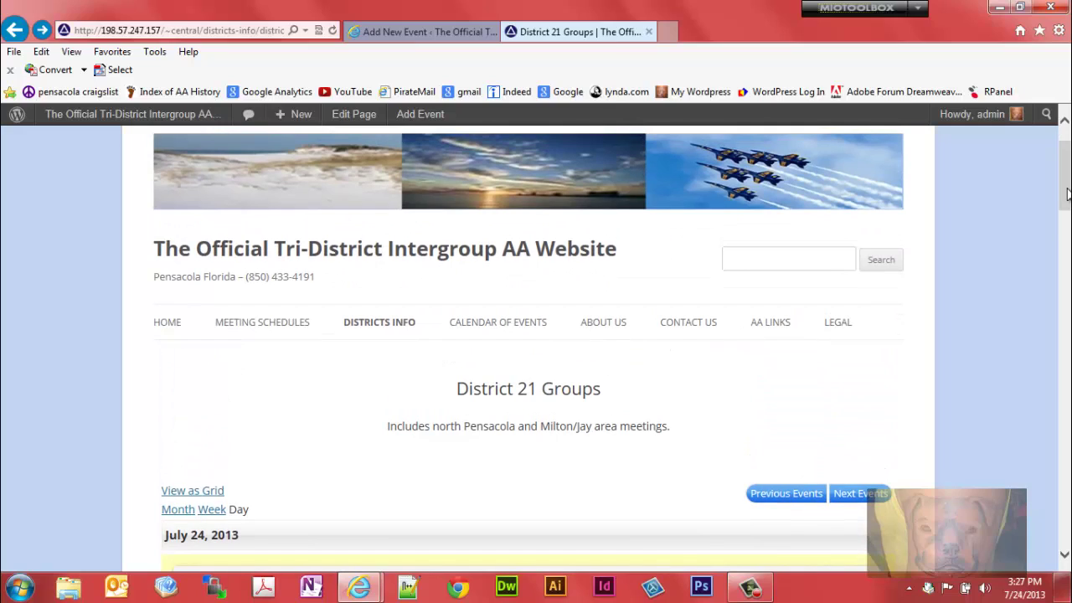